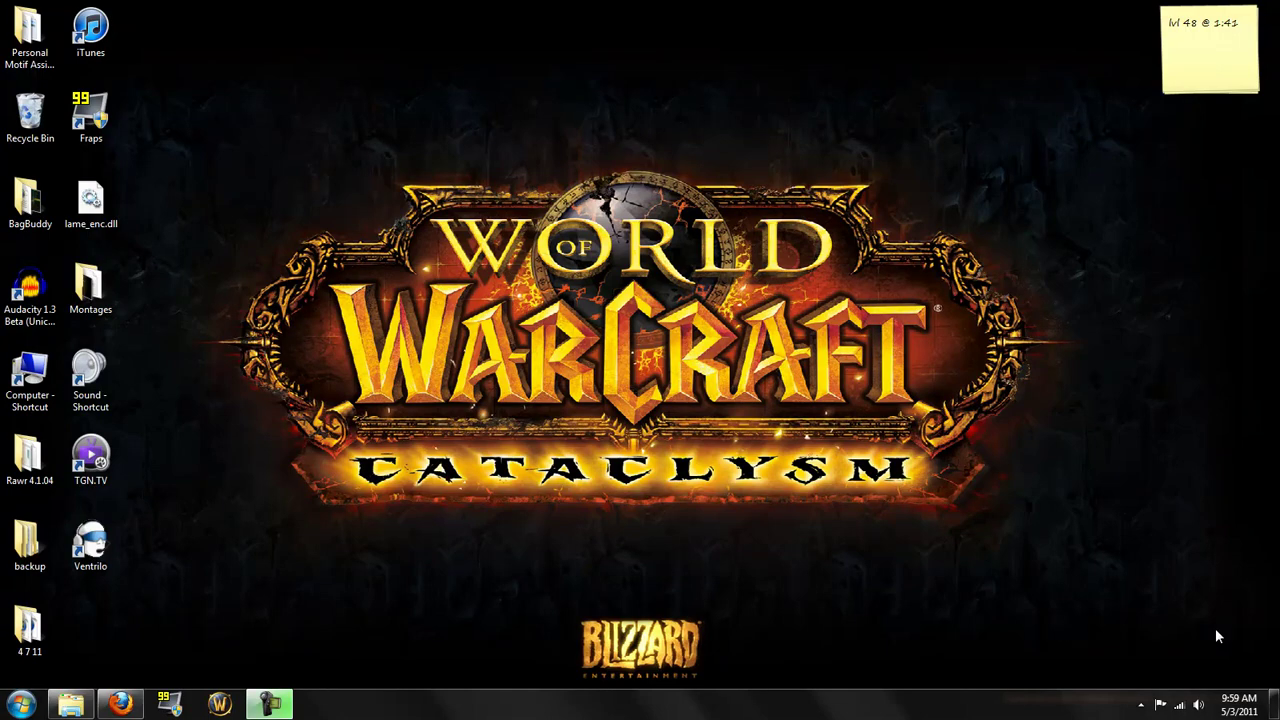
- Restore the minimized Firefox window showing the Google Canada homepage from the taskbar
left_click(120, 704)
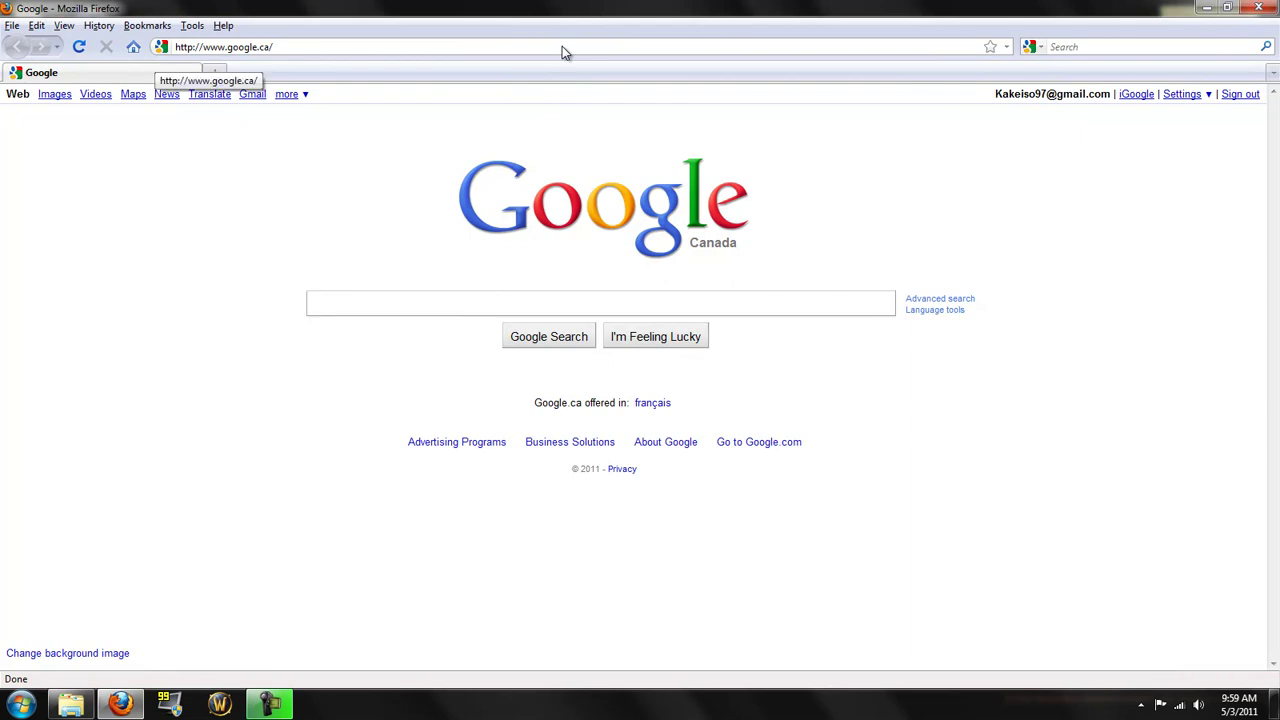
left_click(562, 46)
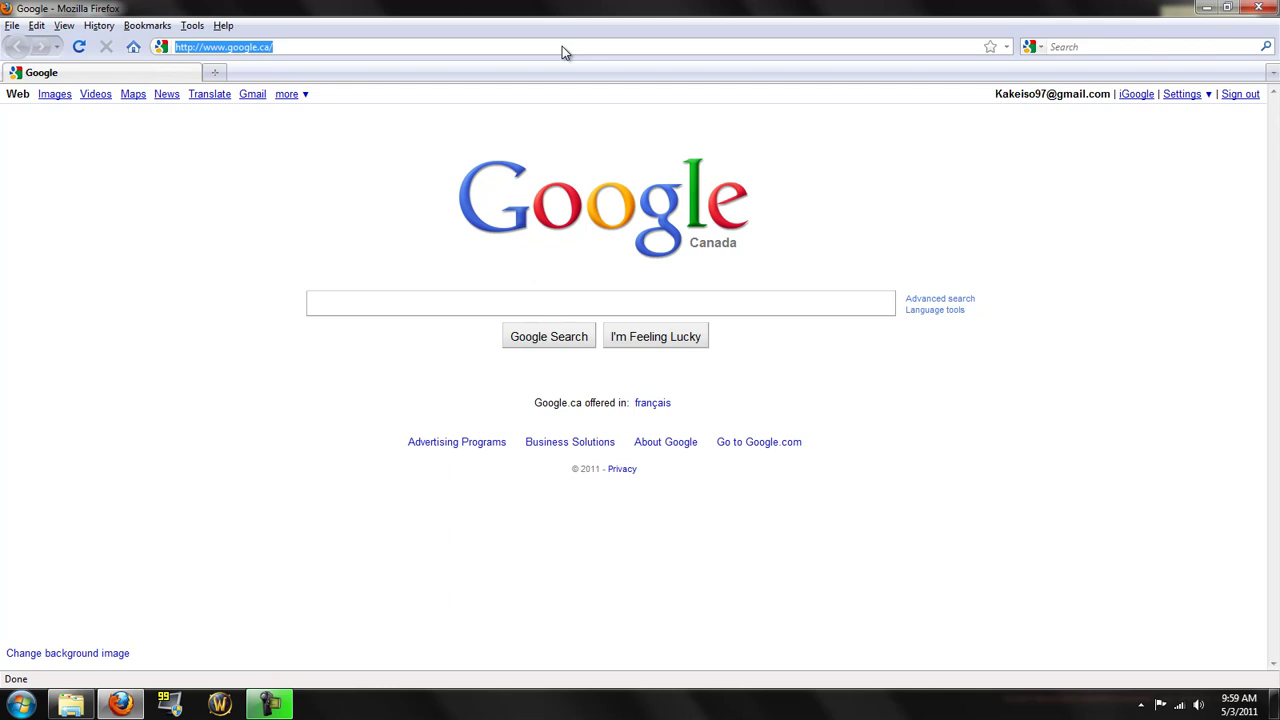
type("ww")
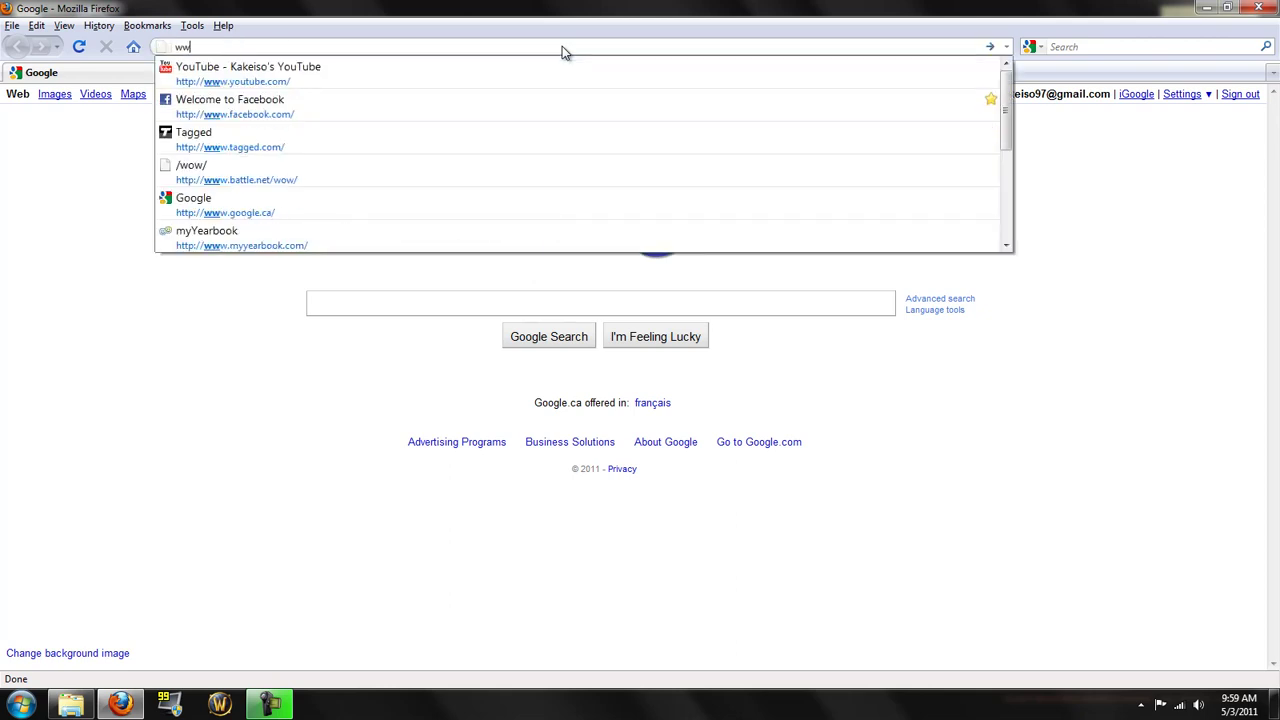
type("w.curse.com")
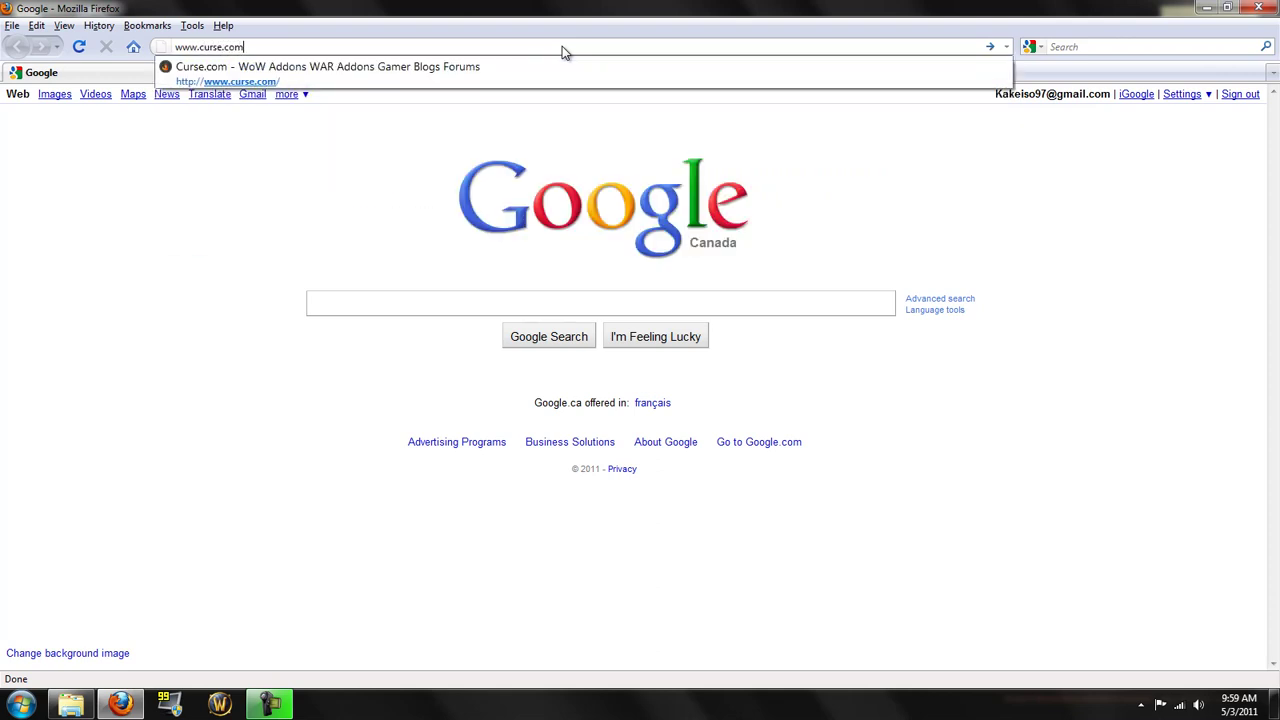
key("Return")
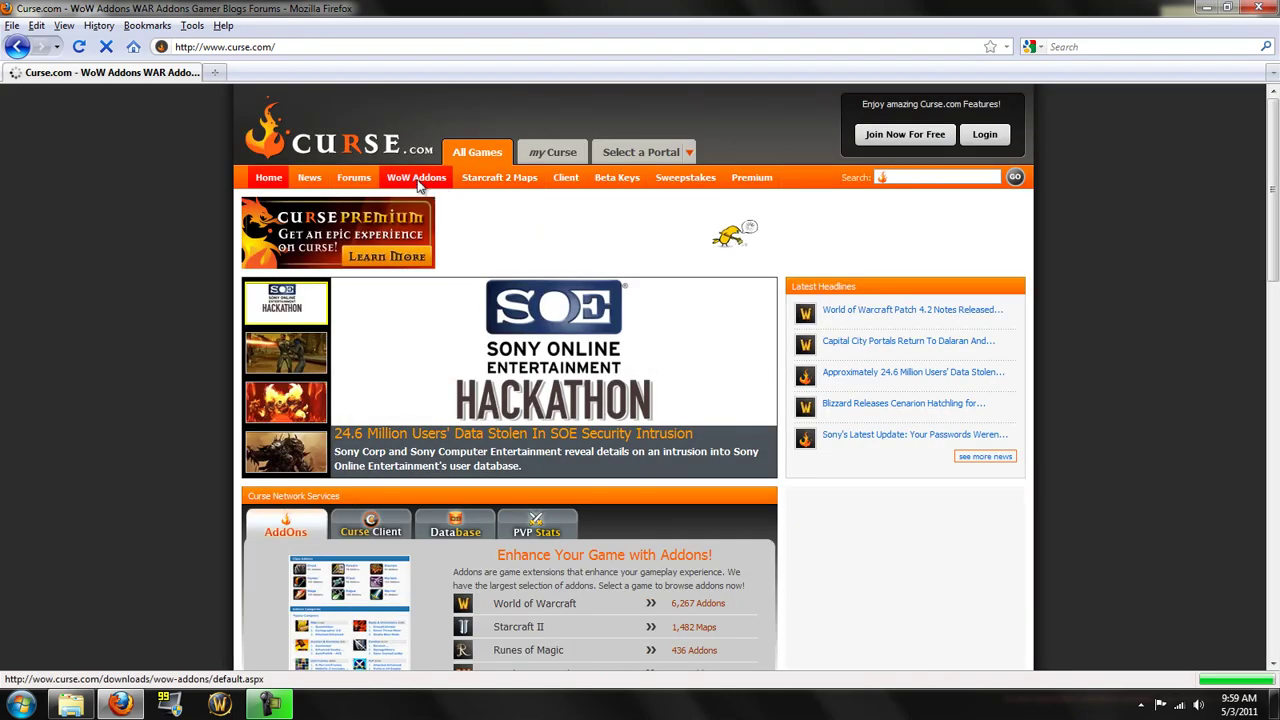
- Open the WoW Addons section and enter 'Recount' in the Find Addons box
left_click(418, 180)
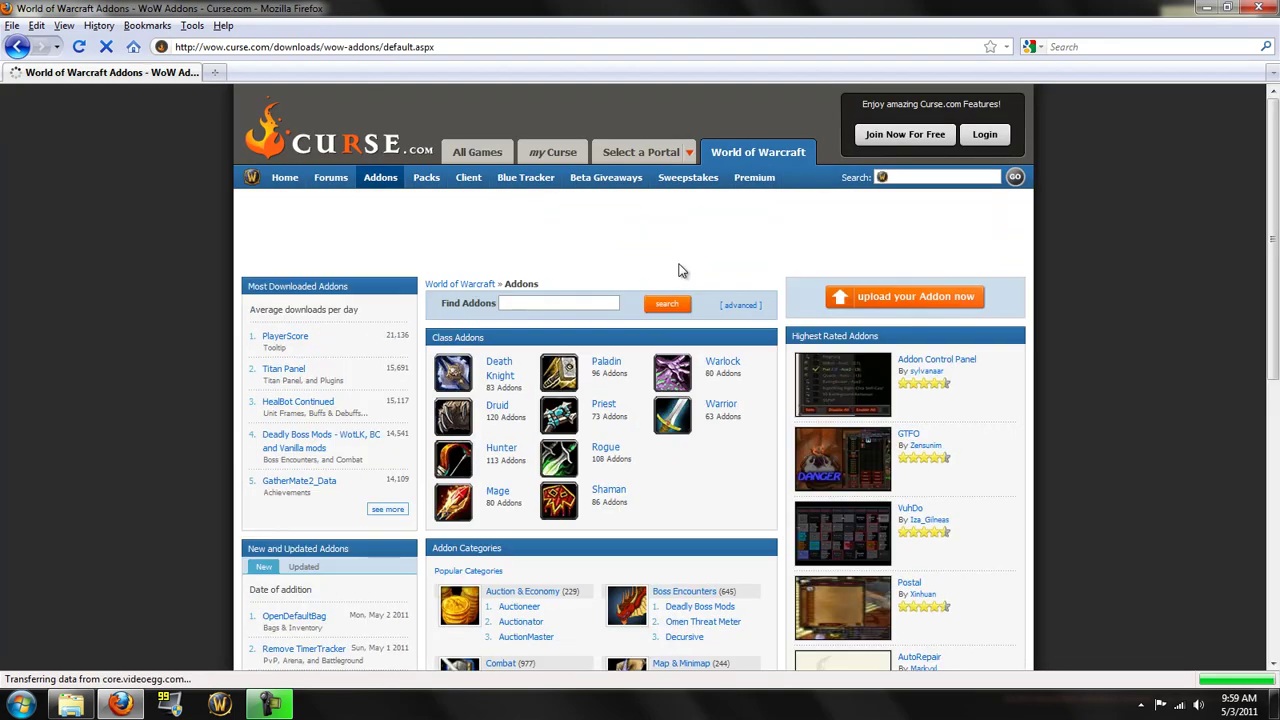
scroll(680, 268, "down", 3)
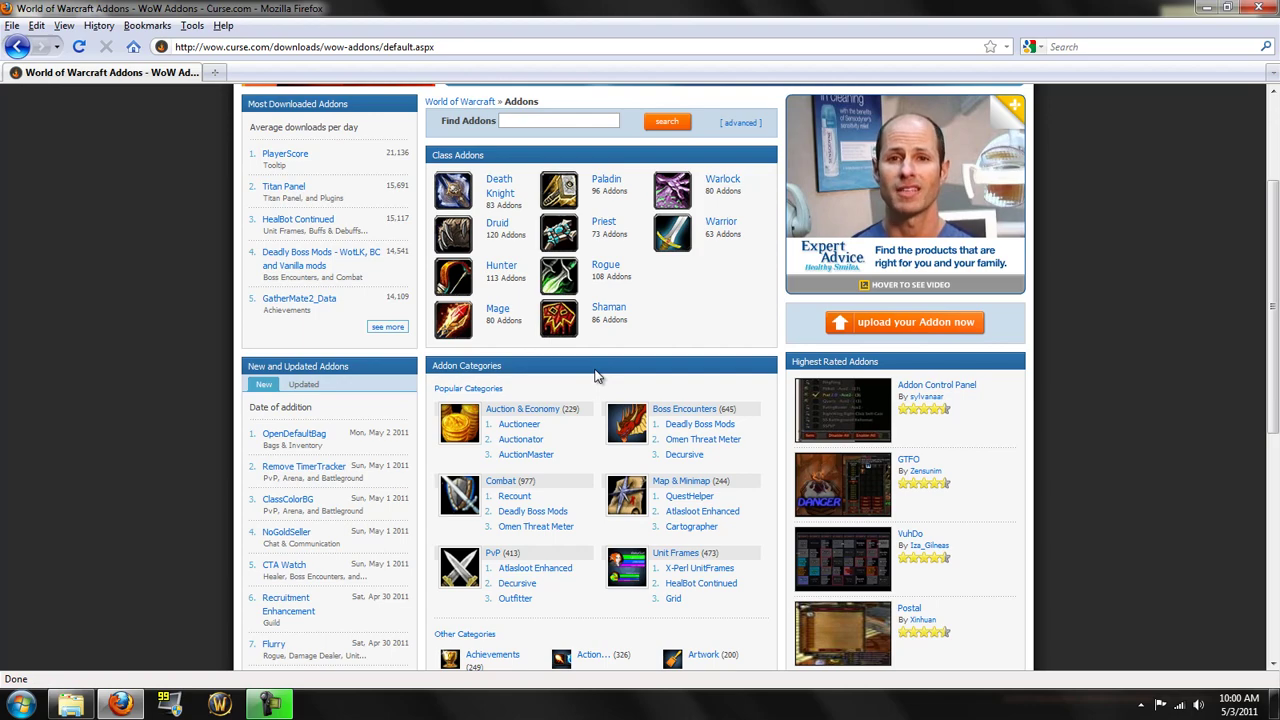
scroll(594, 375, "up", 3)
left_click(540, 304)
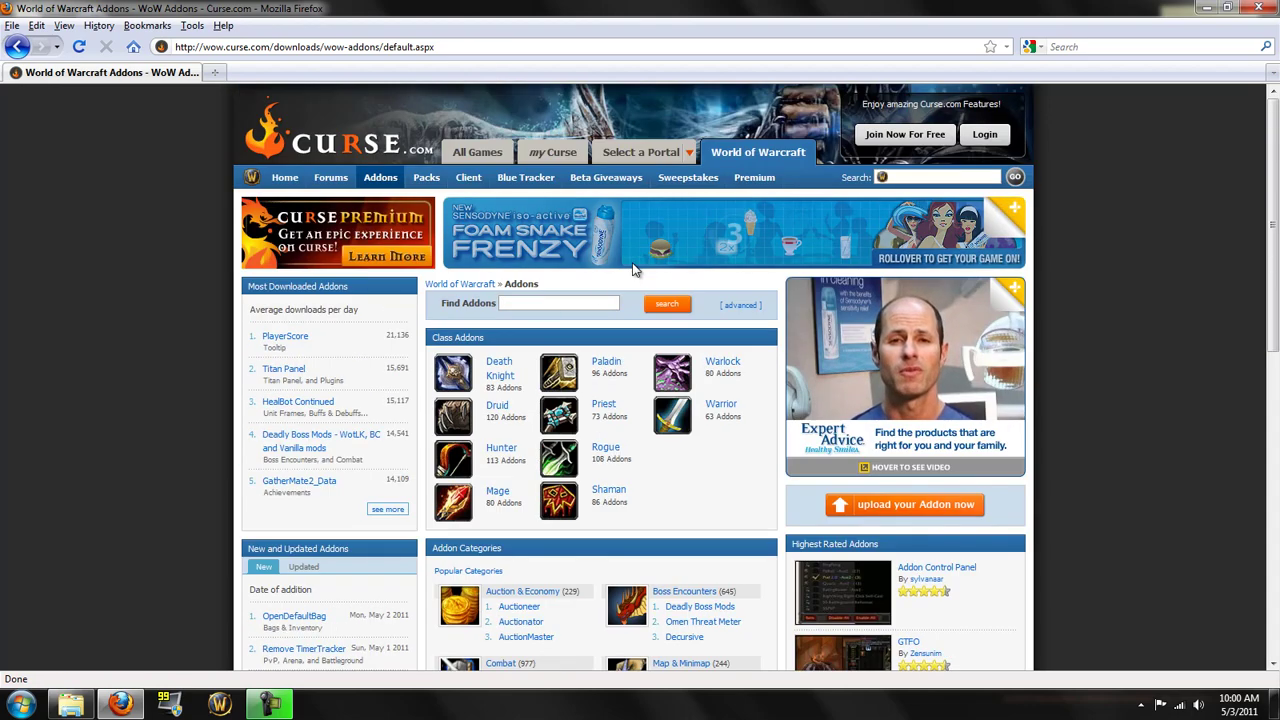
type("Recount")
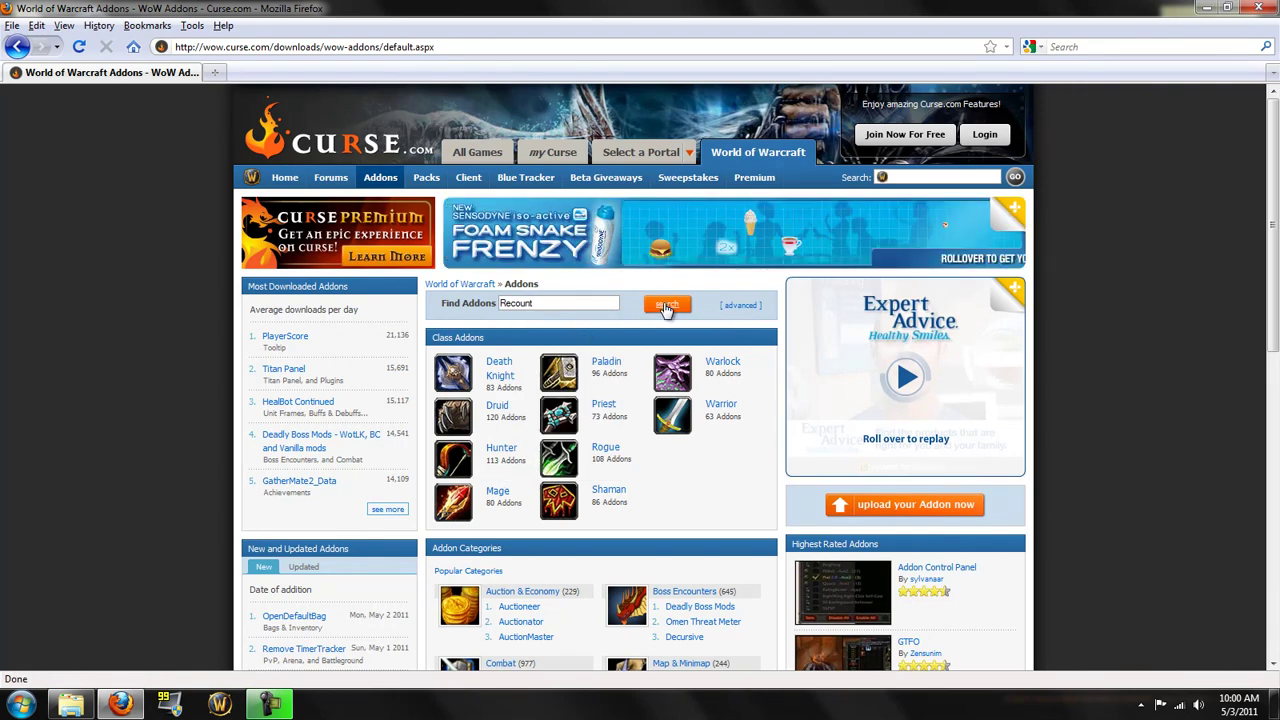
- Search for Recount and open the Recount addon's page
left_click(666, 306)
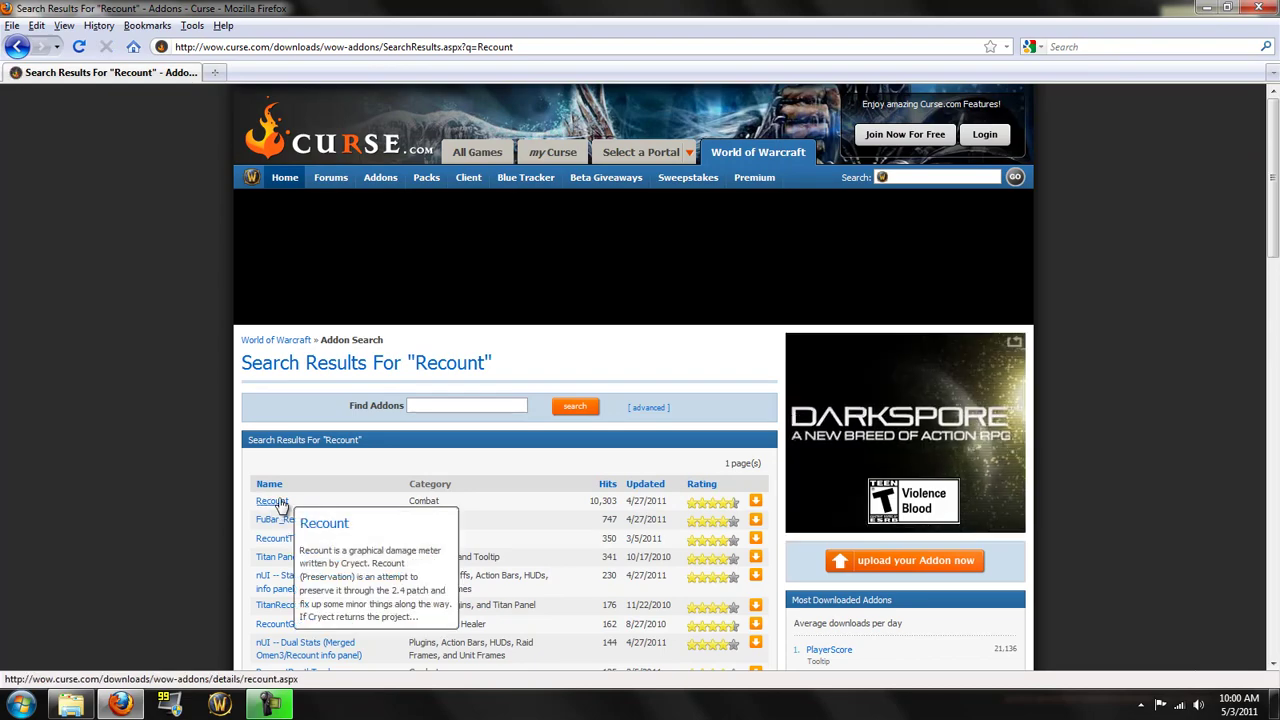
left_click(280, 503)
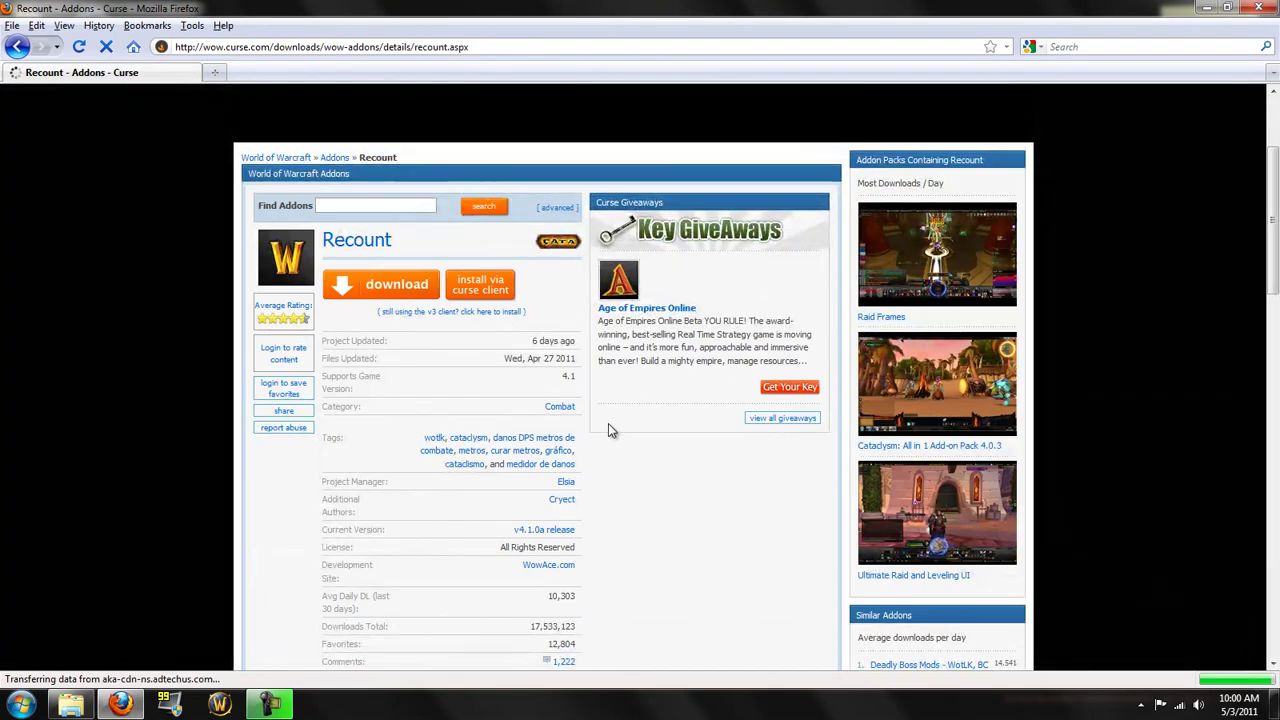
scroll(609, 425, "down", 3)
scroll(608, 423, "down", 2)
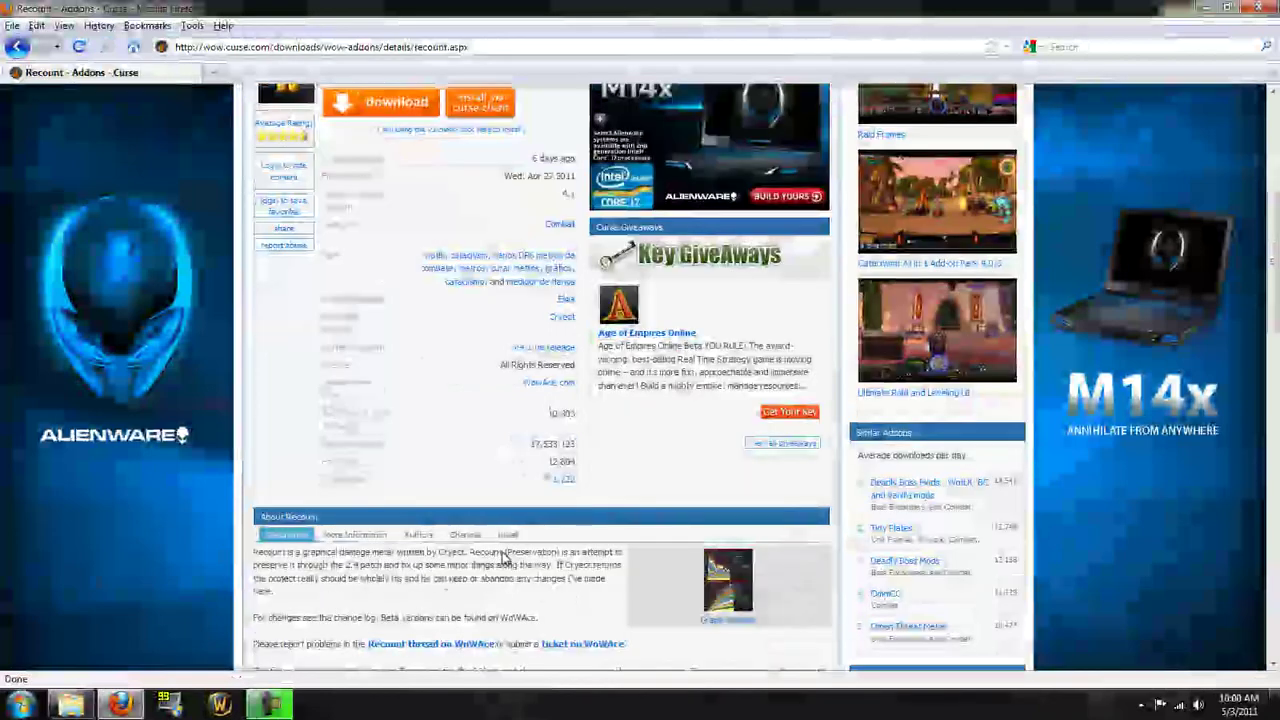
scroll(651, 400, "up", 4)
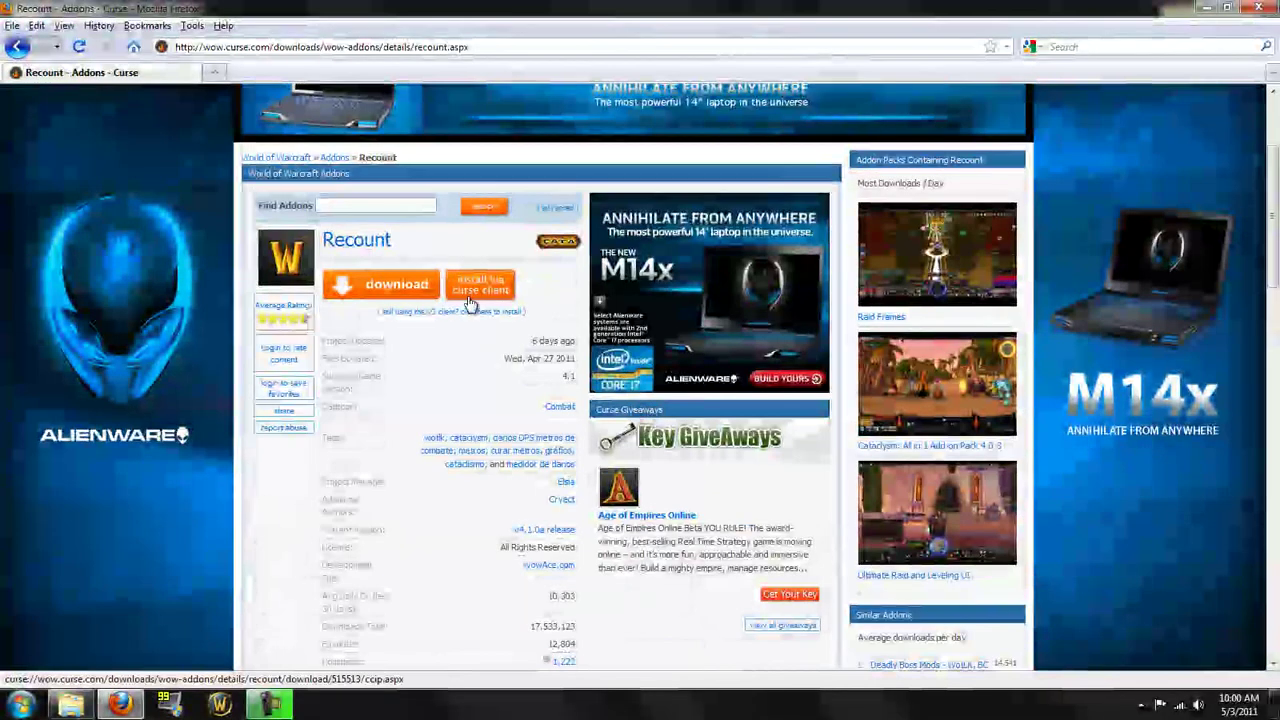
- Download Recount-v4.1.0a_release.zip as a manual install and open it in WinRAR
left_click(411, 290)
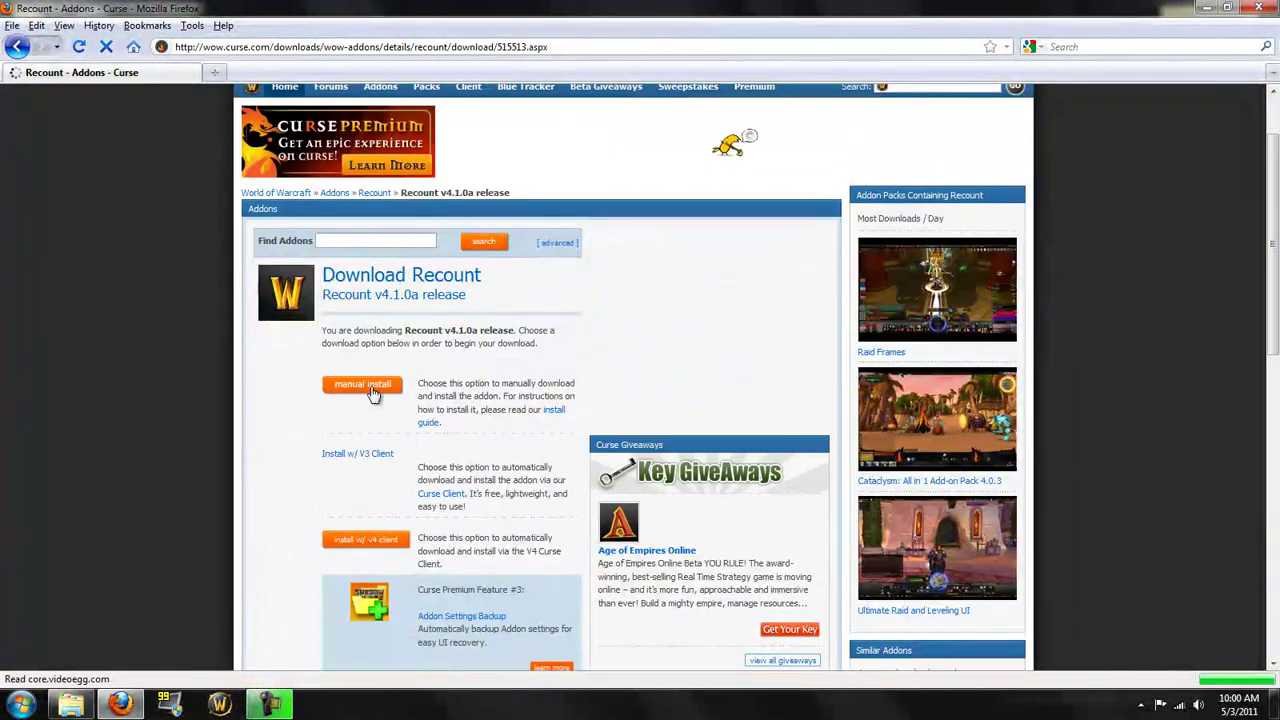
left_click(366, 387)
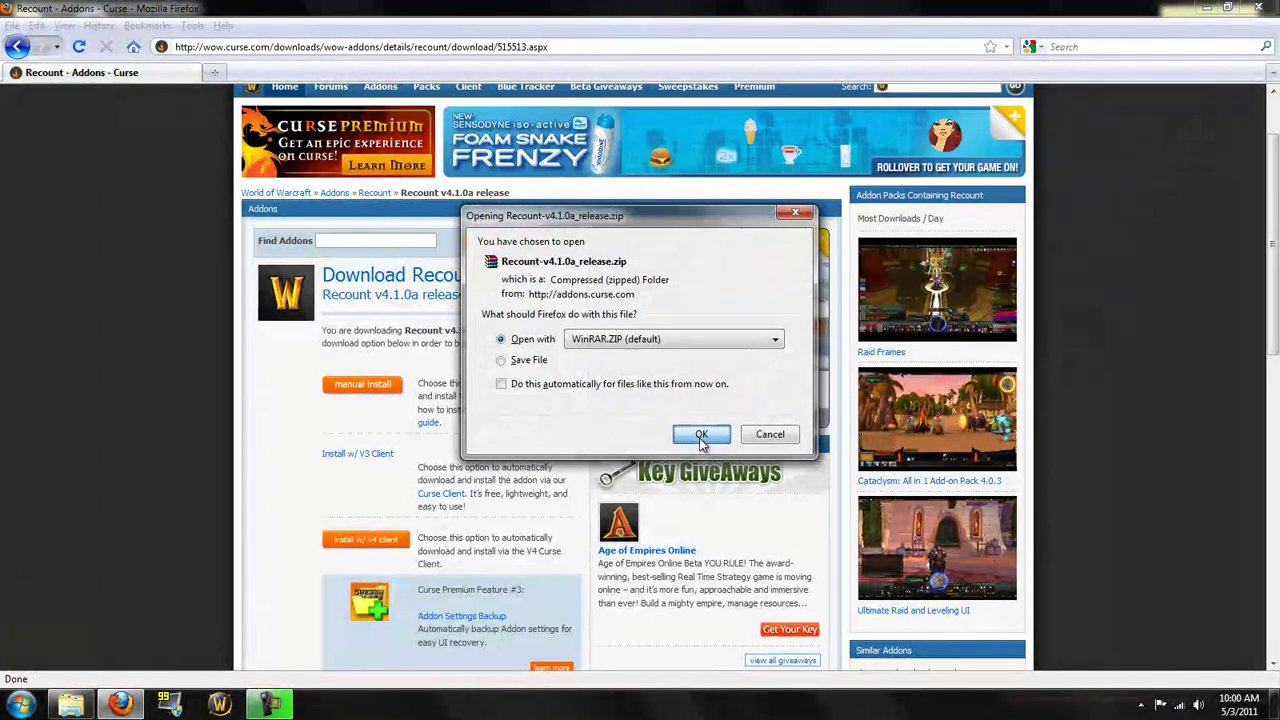
left_click(701, 437)
left_click(381, 302)
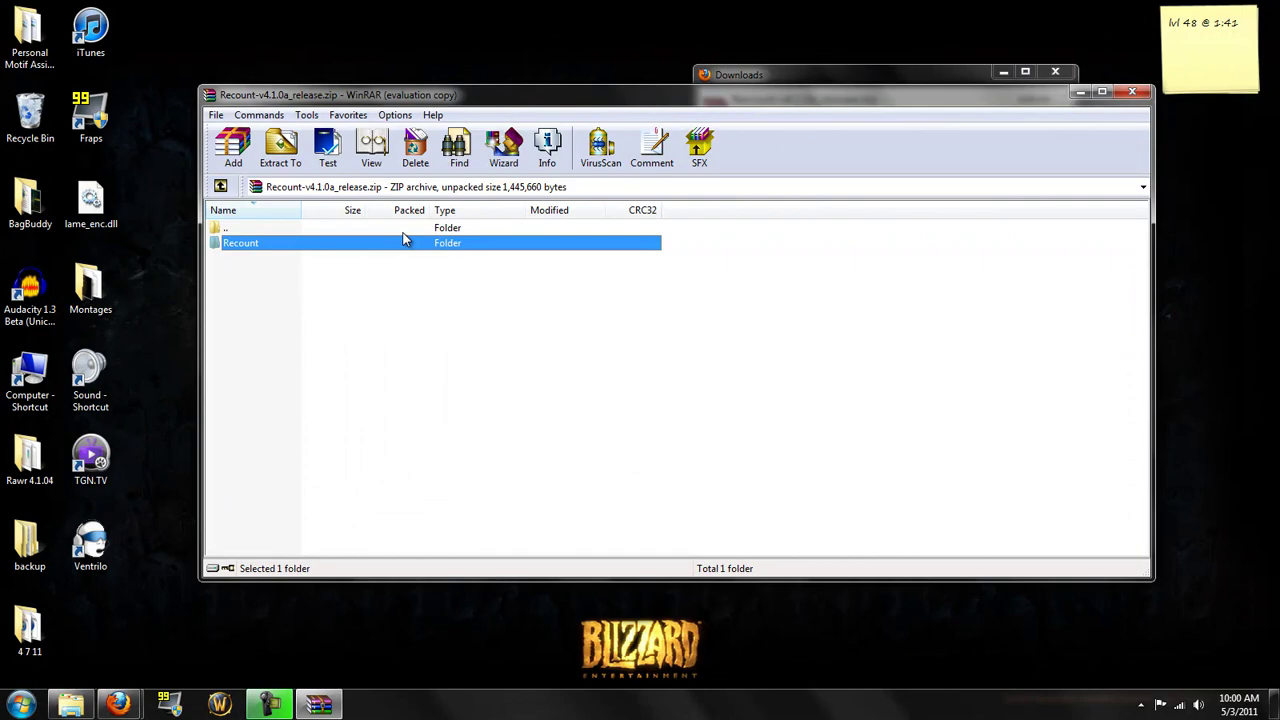
- Extract the archive's Recount folder to the Desktop using Extract To
mouse_move(316, 706)
left_click(280, 145)
left_click(701, 246)
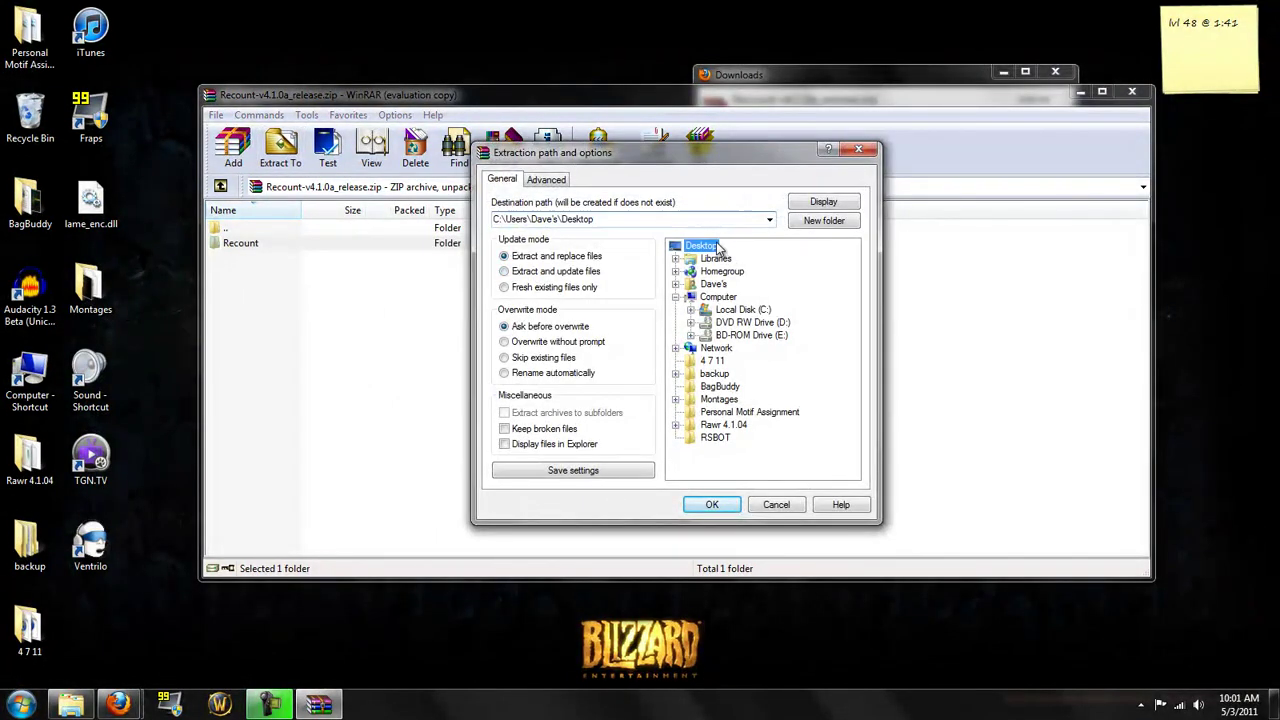
left_click(712, 505)
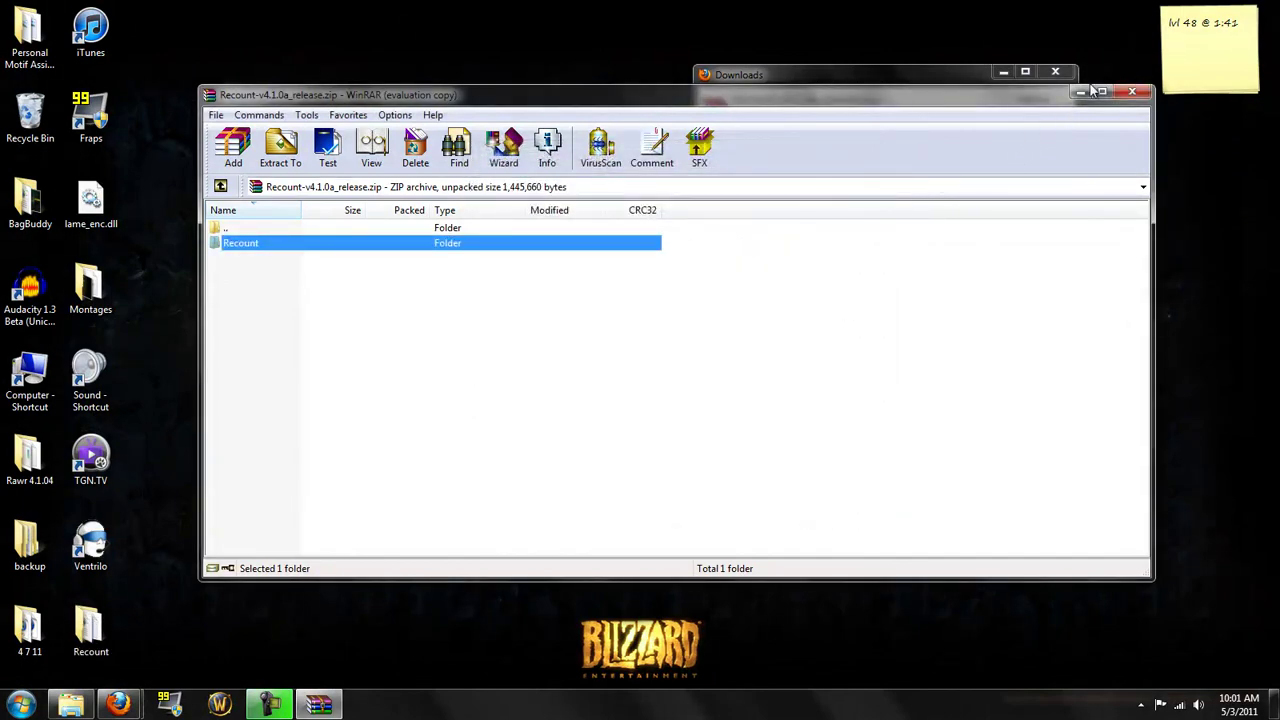
- Close WinRAR and the Downloads window, then drag the Recount folder to the desktop's top centre
left_click(1132, 92)
left_click(1060, 71)
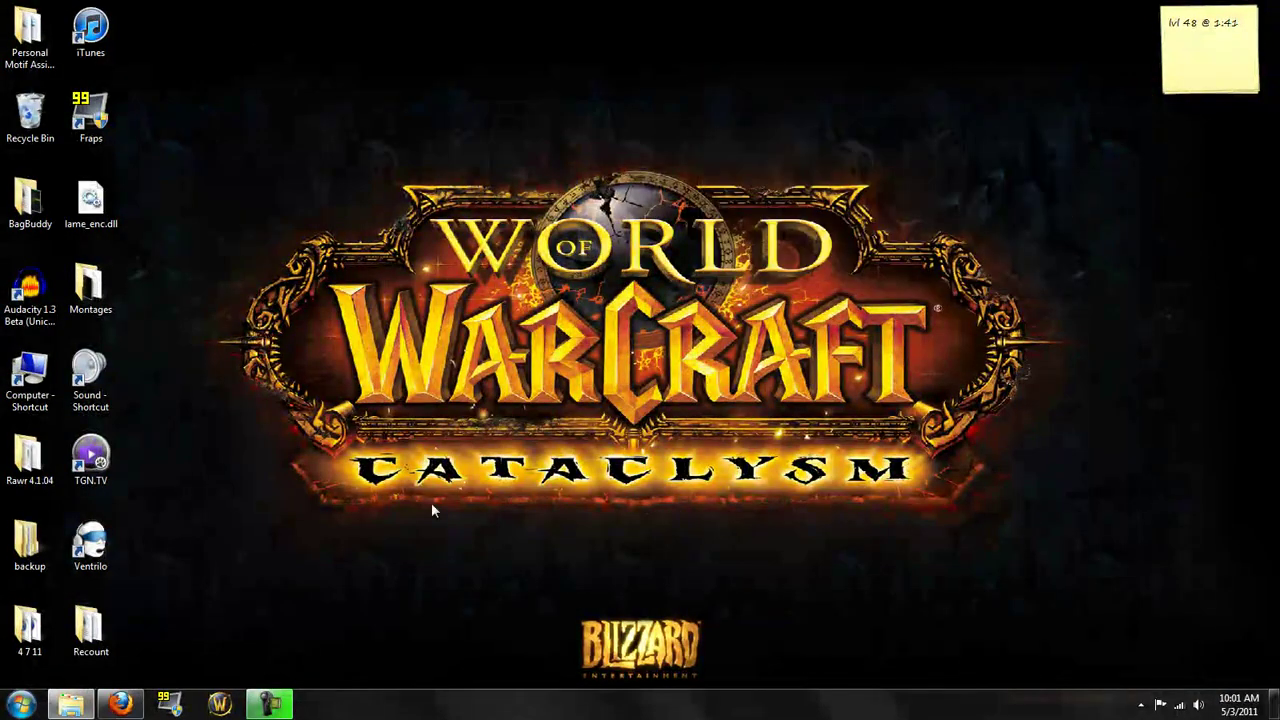
left_click_drag(88, 610, 636, 95)
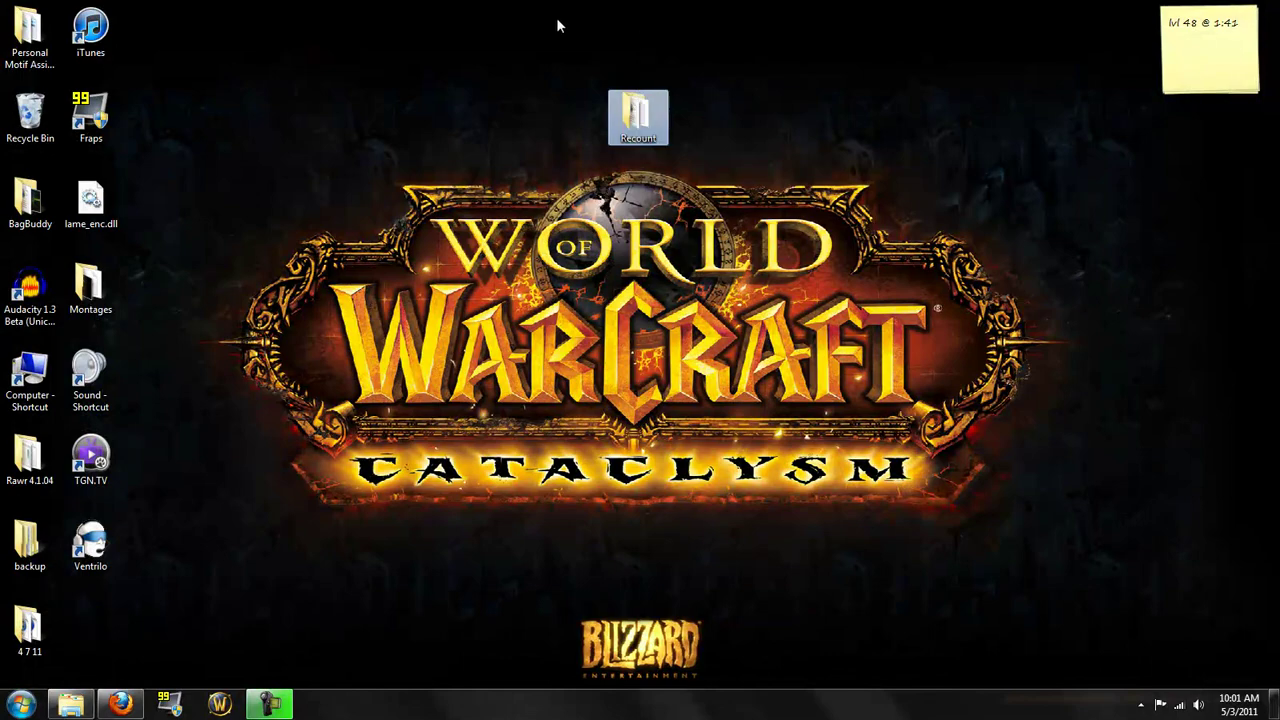
left_click(626, 193)
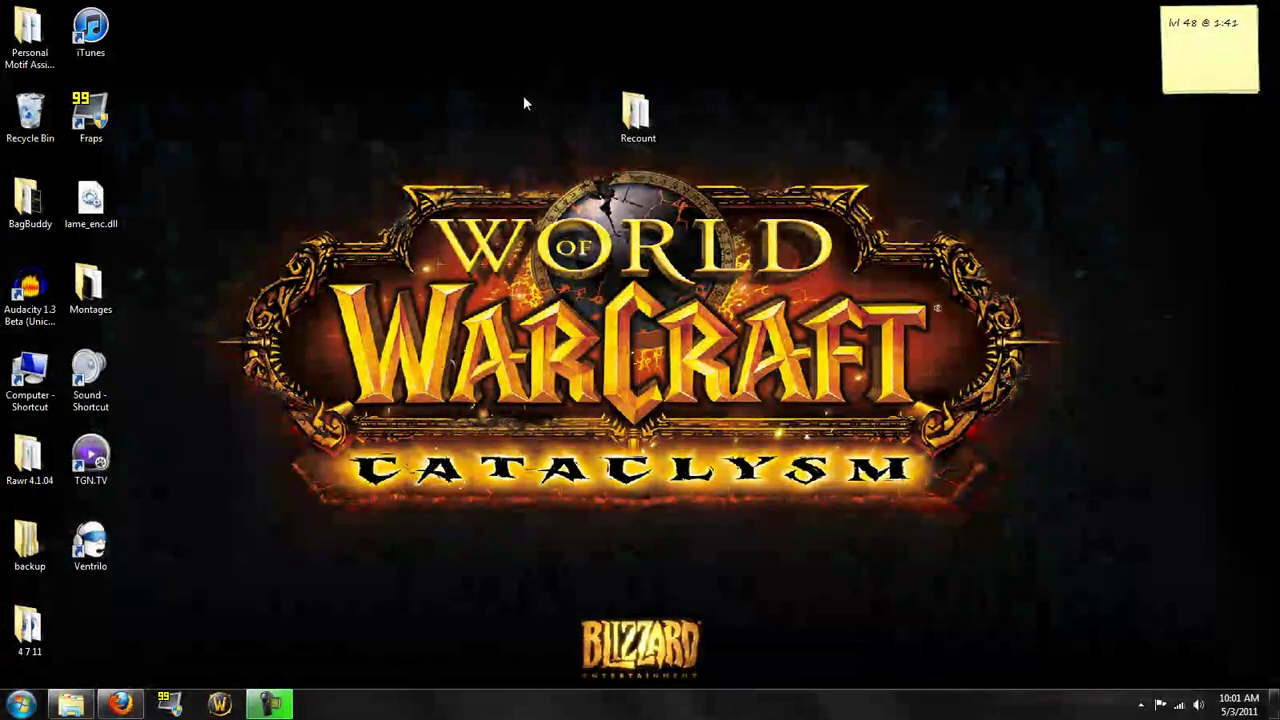
- Open Control Panel from the Start menu and close it again
left_click(22, 704)
left_click(266, 495)
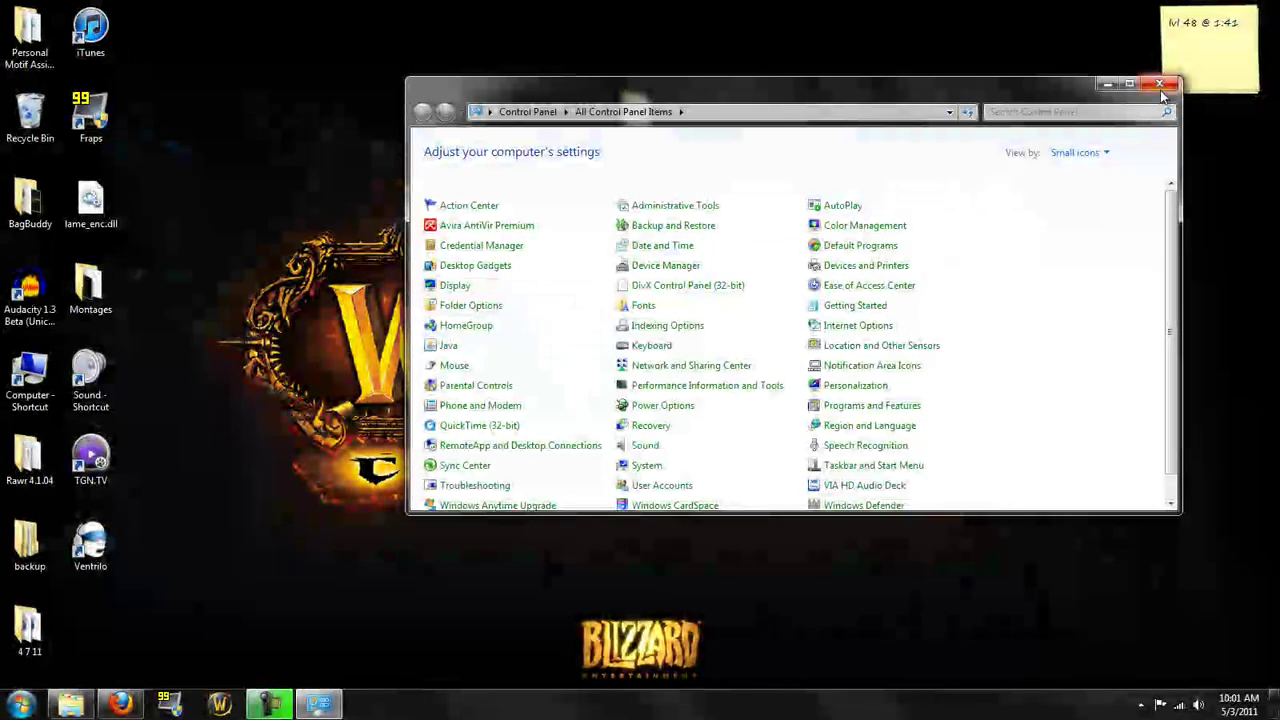
left_click(1160, 86)
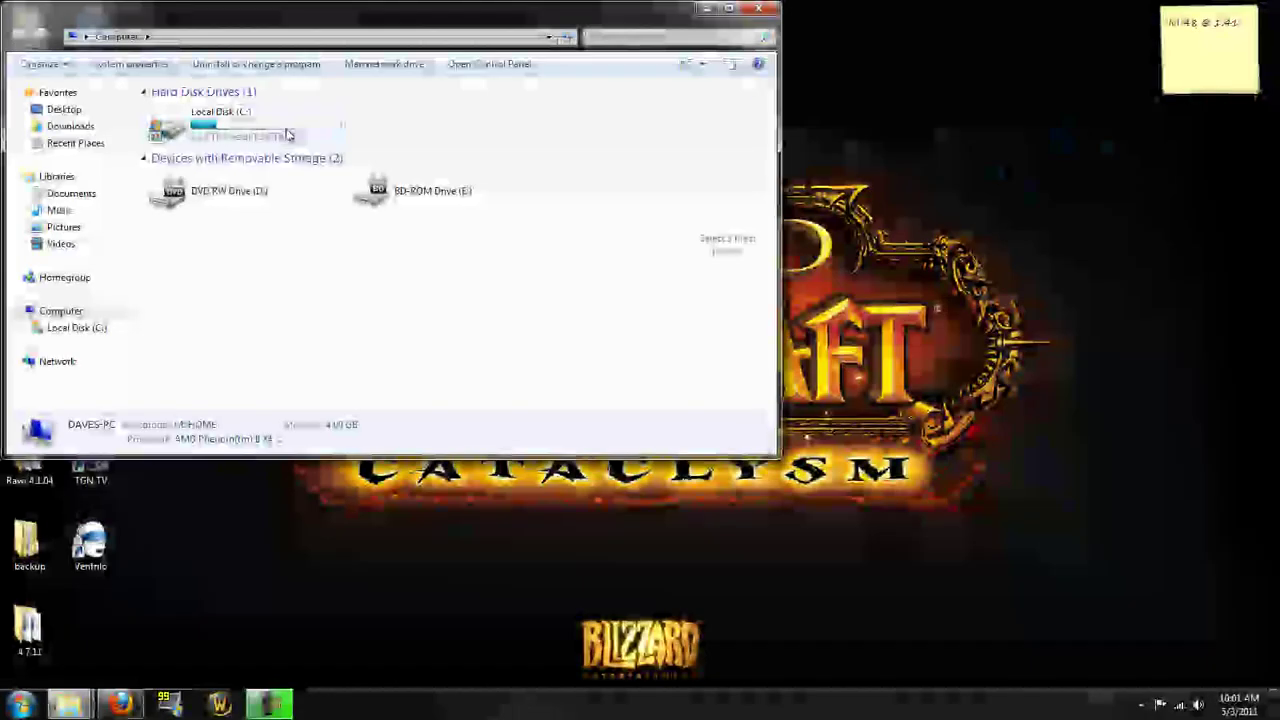
- Browse to C:\Users\Public\Games\World of Warcraft\Interface\AddOns and look through its contents
double_click(214, 120)
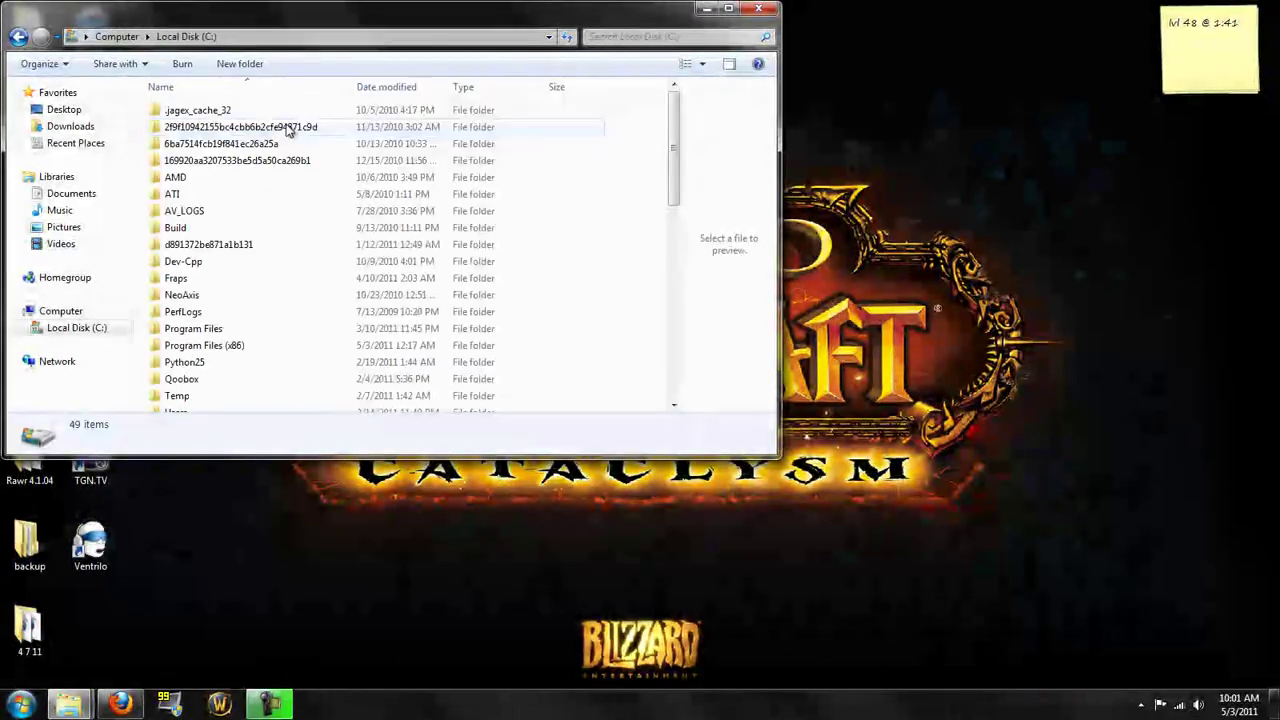
scroll(320, 257, "down", 2)
double_click(192, 319)
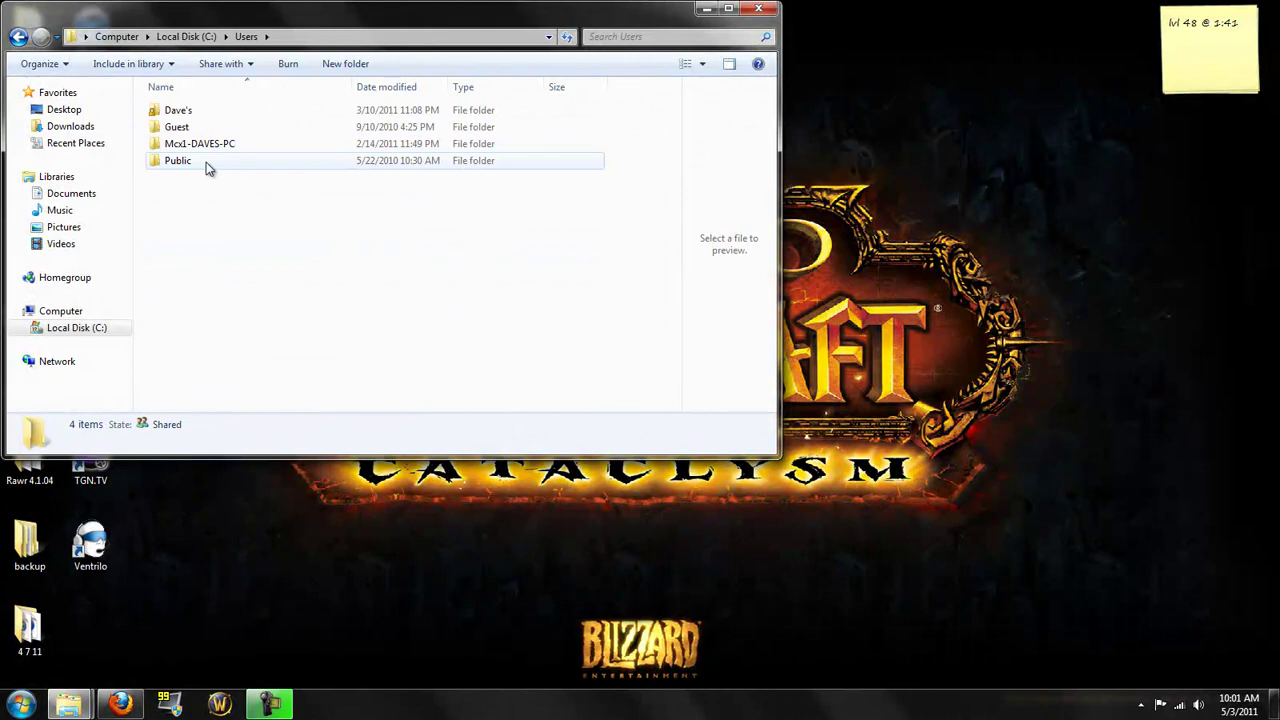
double_click(200, 164)
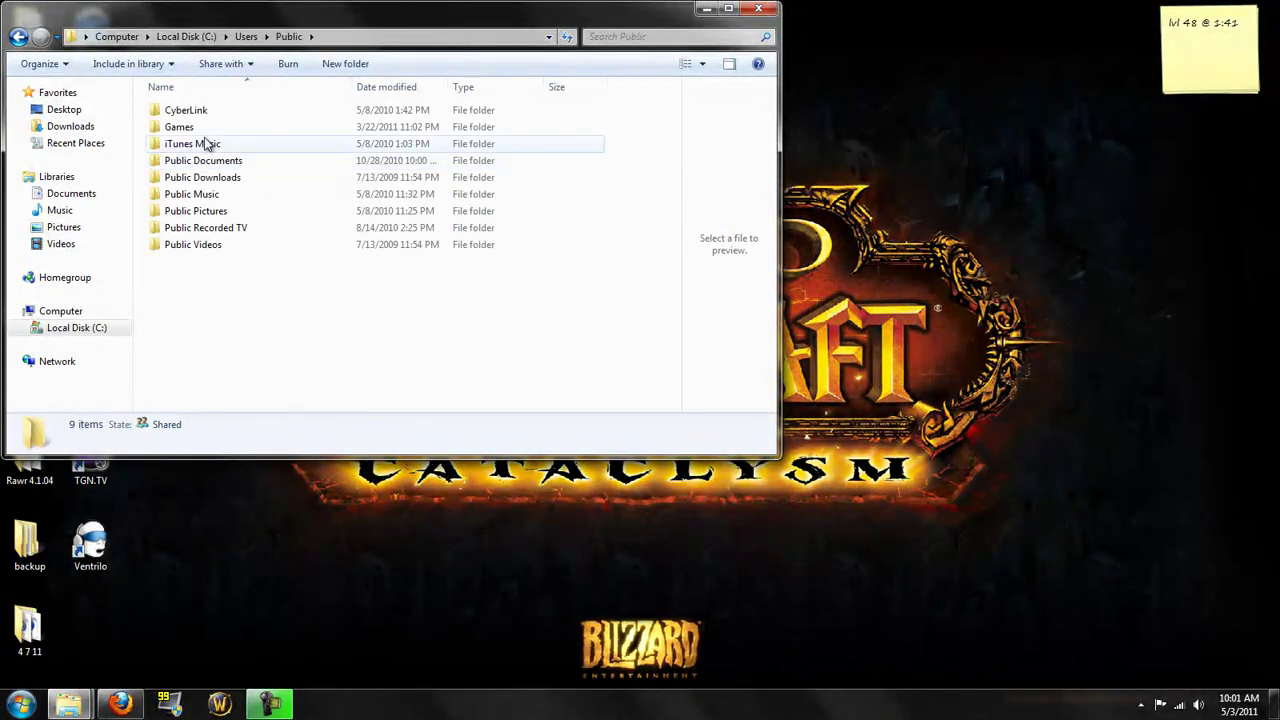
double_click(203, 128)
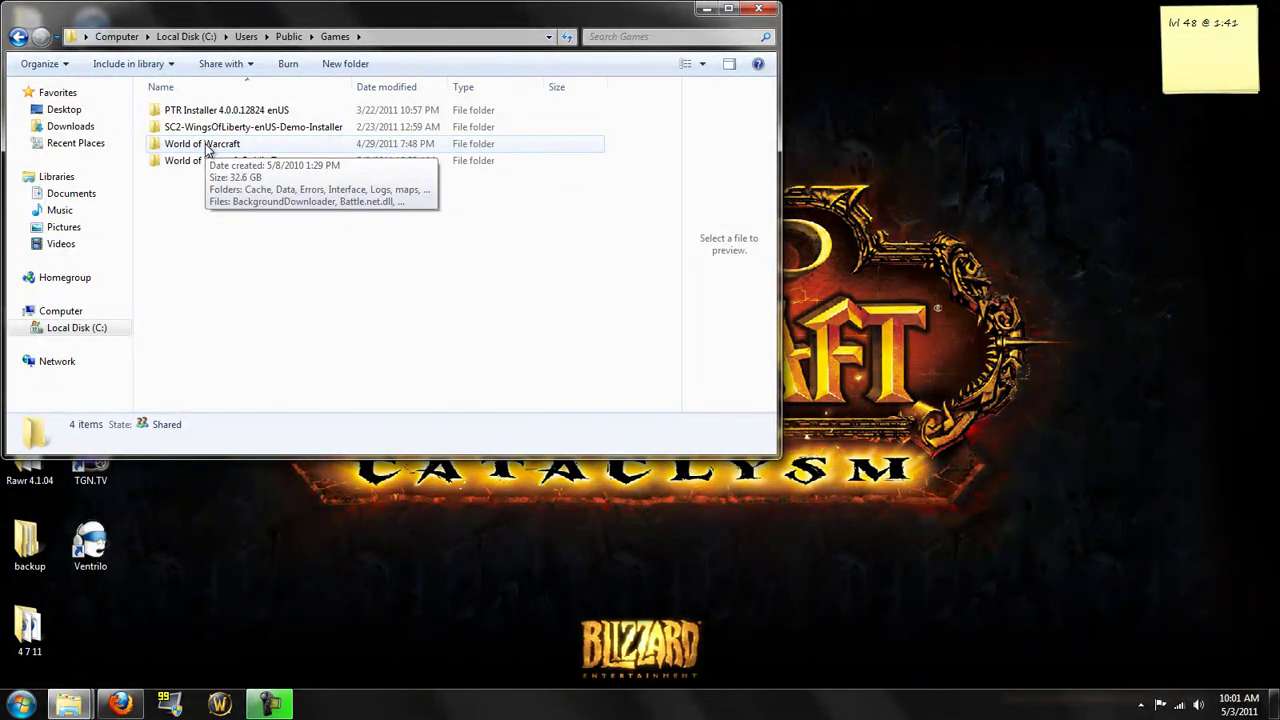
double_click(209, 147)
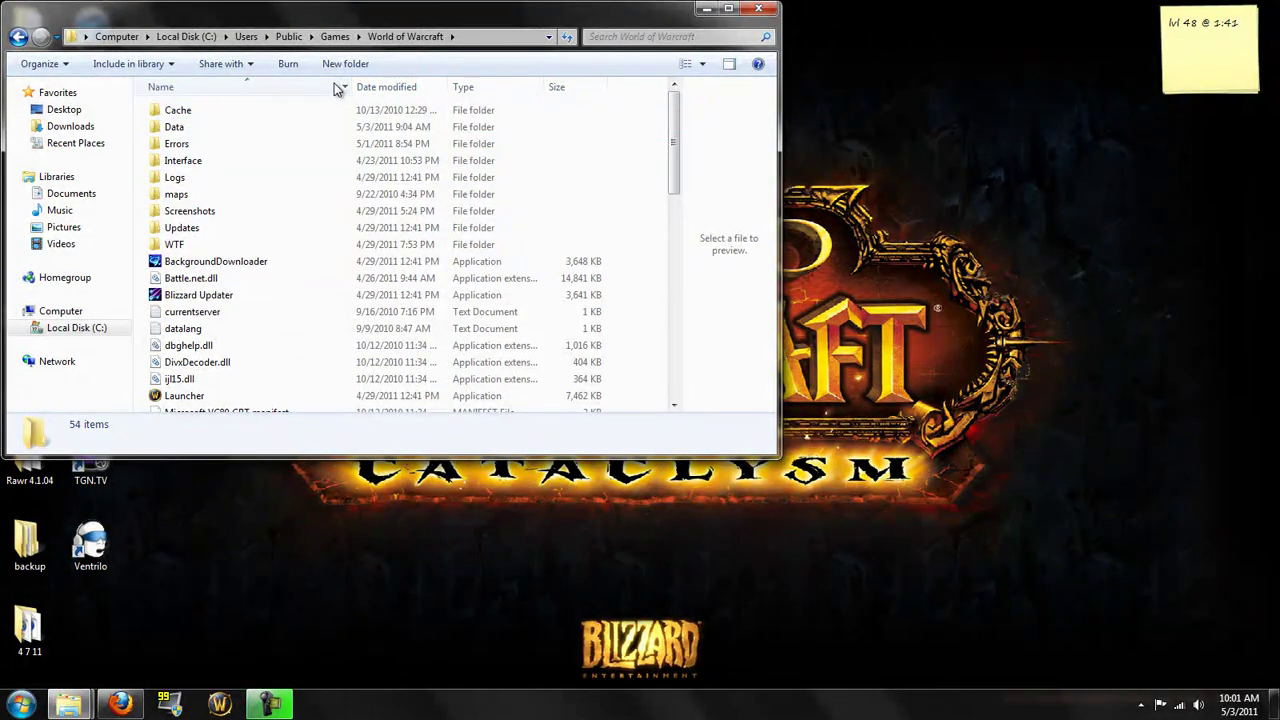
double_click(207, 162)
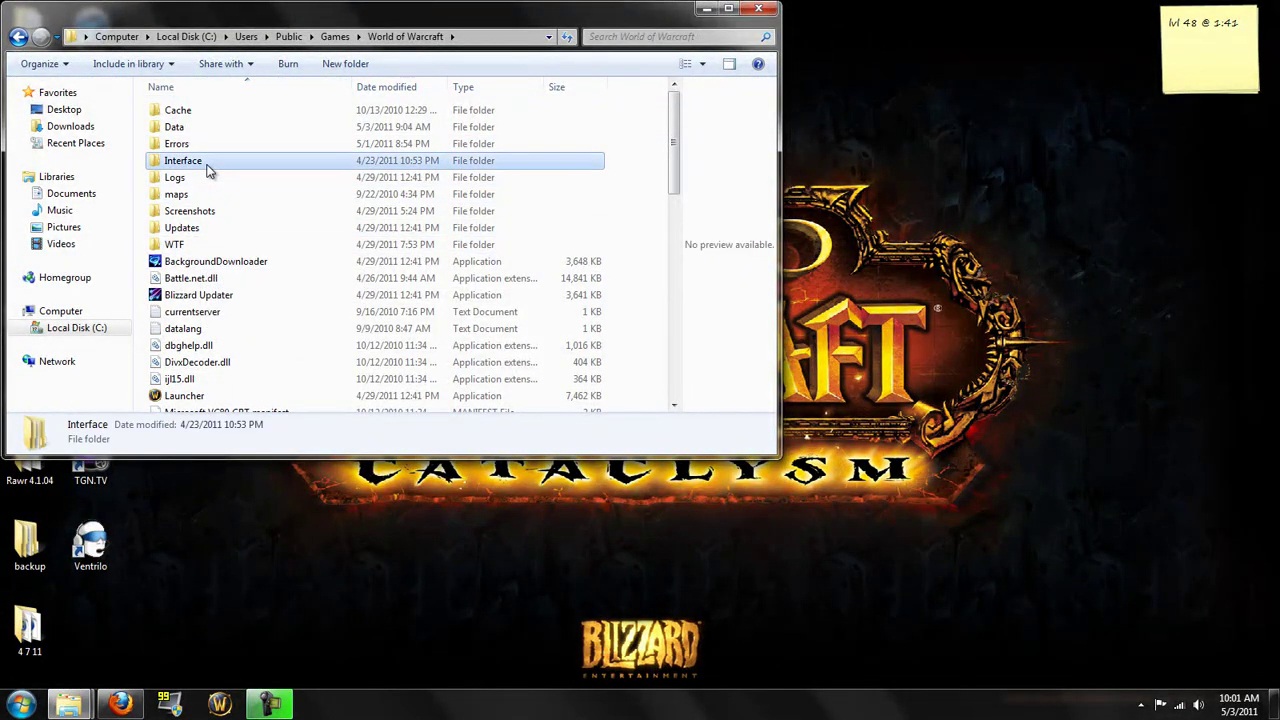
double_click(193, 116)
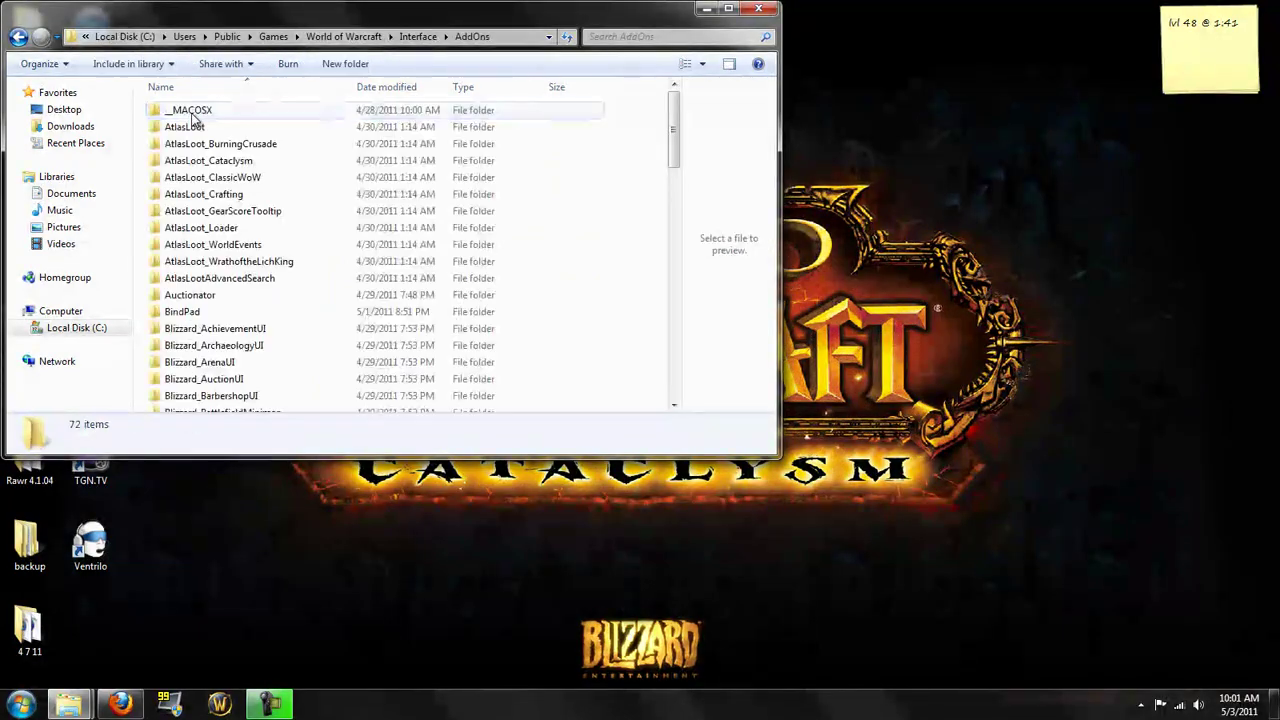
scroll(354, 262, "down", 7)
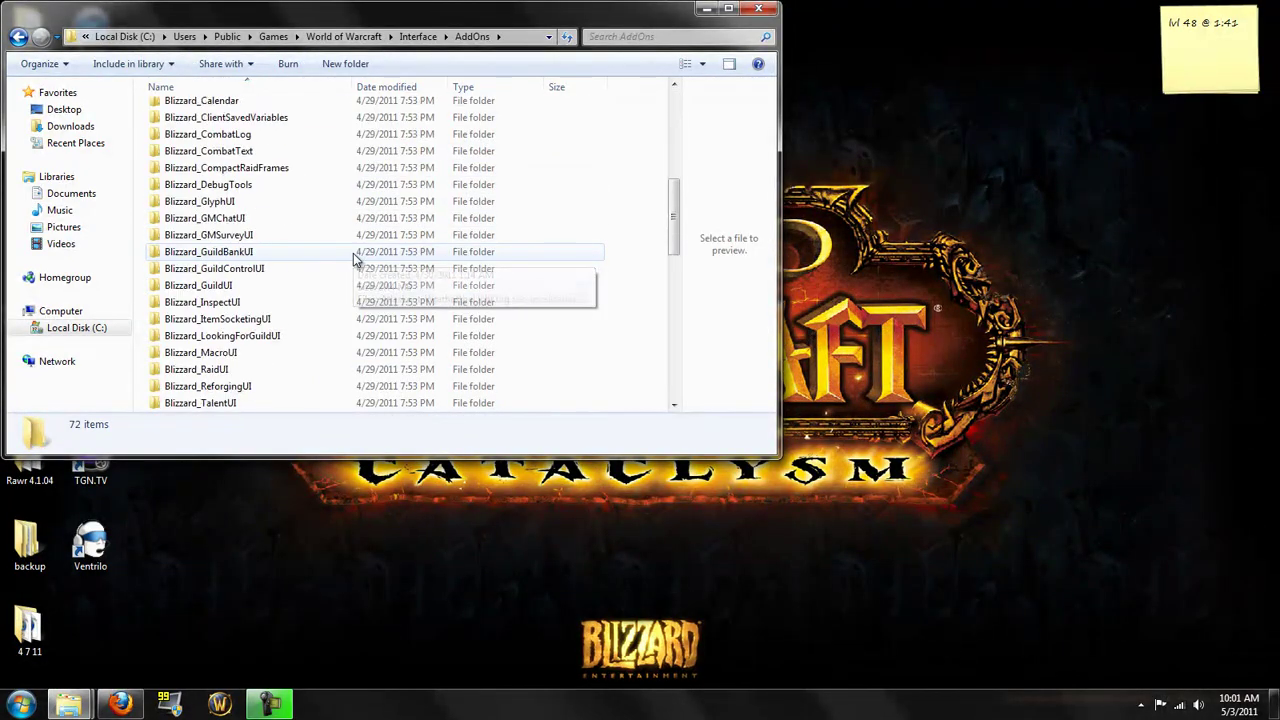
scroll(354, 262, "up", 3)
scroll(340, 230, "down", 2)
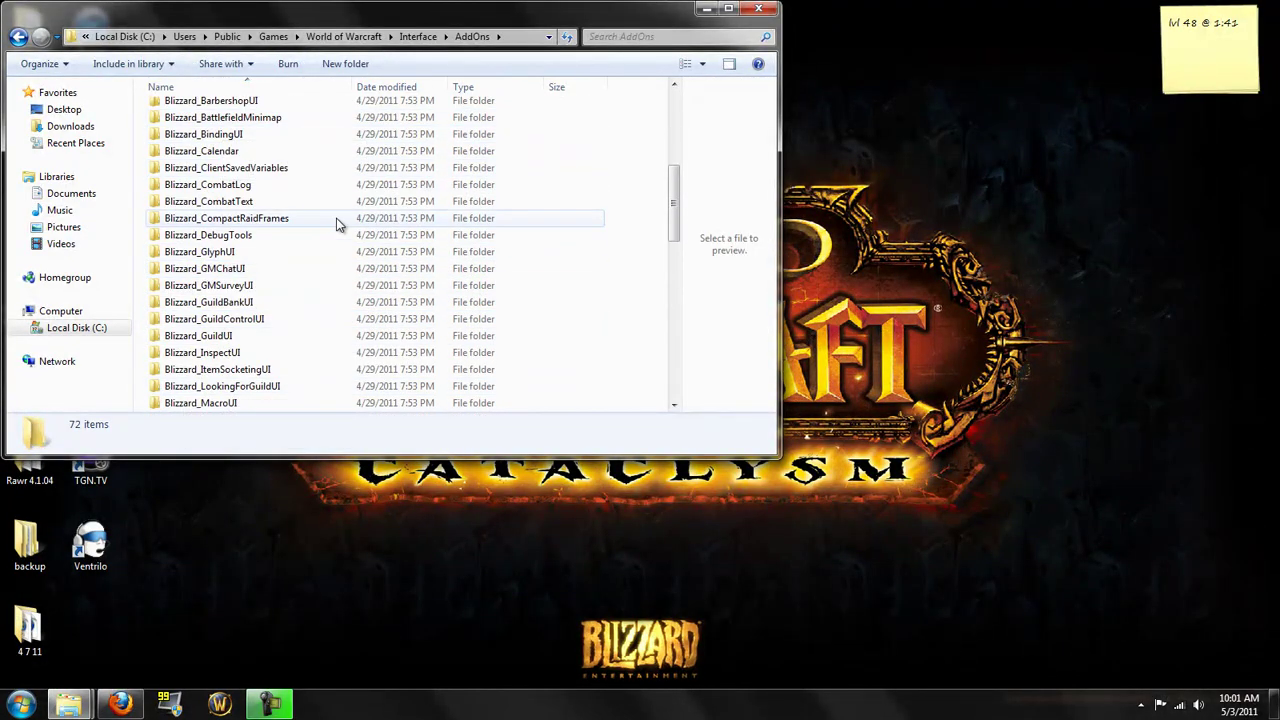
scroll(330, 260, "up", 2)
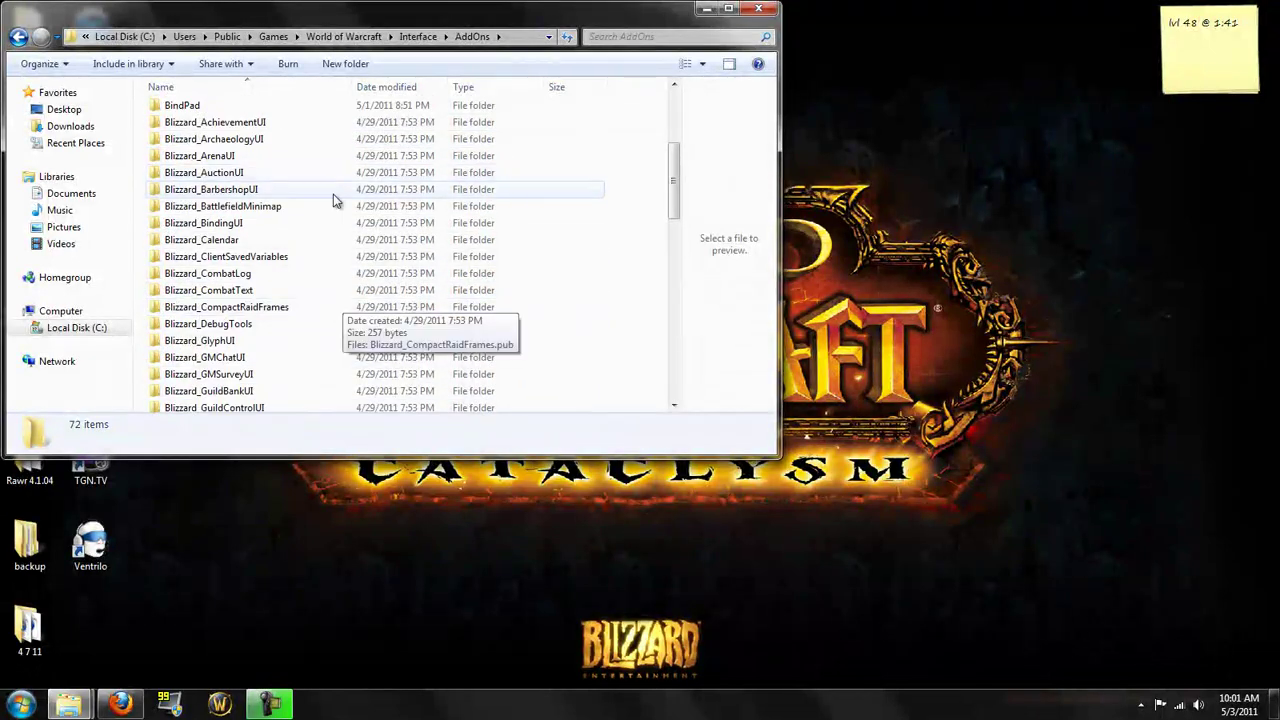
scroll(277, 270, "down", 7)
scroll(270, 225, "up", 9)
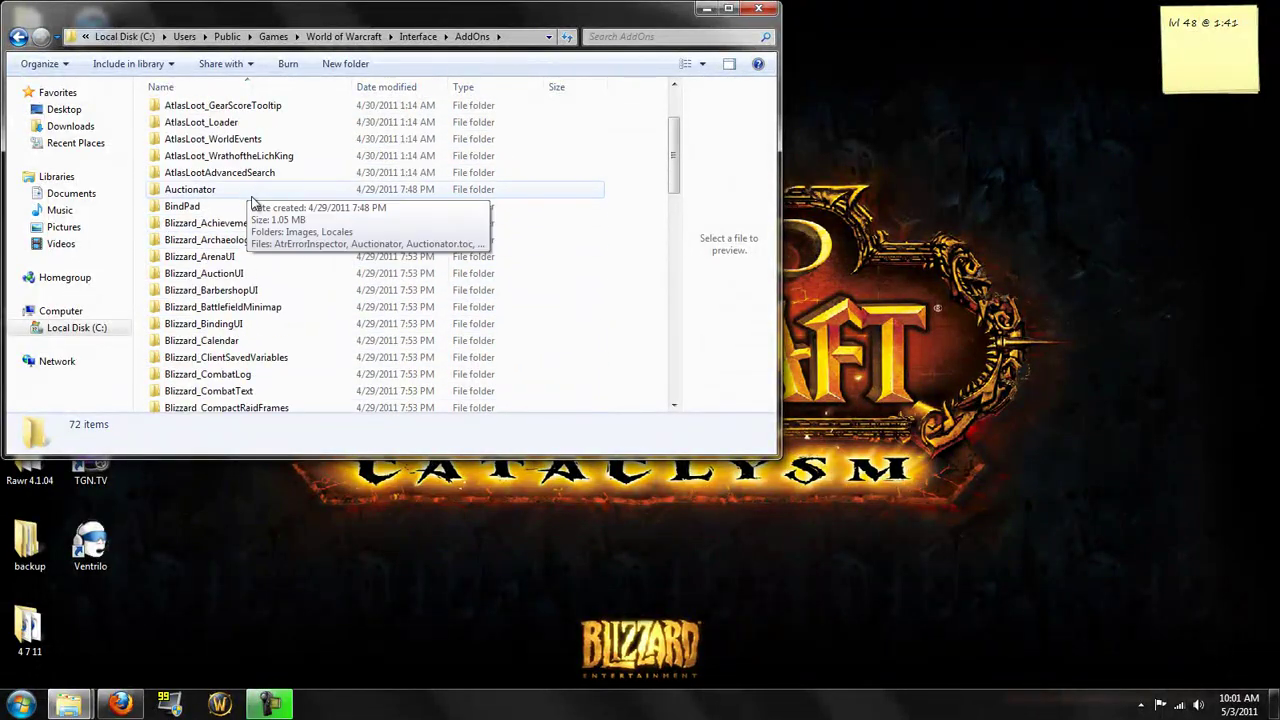
scroll(300, 210, "up", 2)
scroll(290, 225, "down", 5)
scroll(289, 226, "down", 5)
- Drag Recount from the desktop into AddOns and confirm it's listed between RazerNaga_XP and Routes
left_click_drag(400, 12, 637, 231)
left_click_drag(628, 128, 827, 279)
scroll(715, 470, "up", 5)
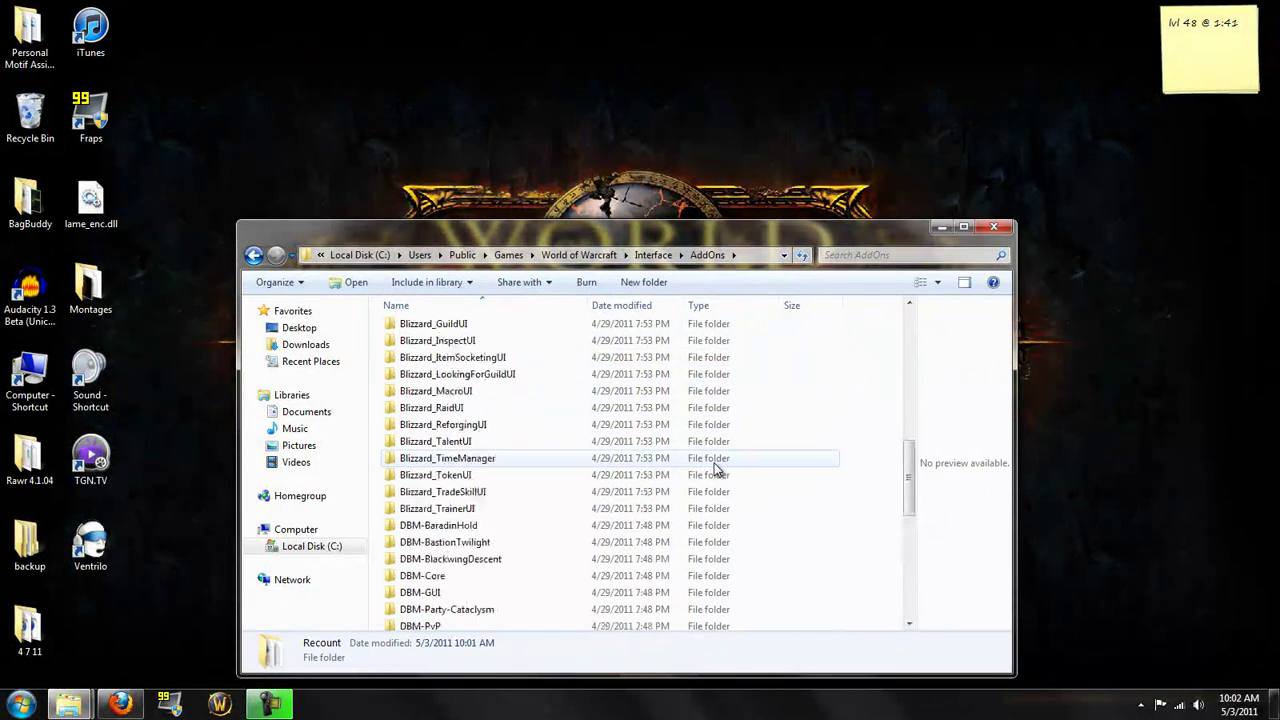
scroll(705, 472, "down", 8)
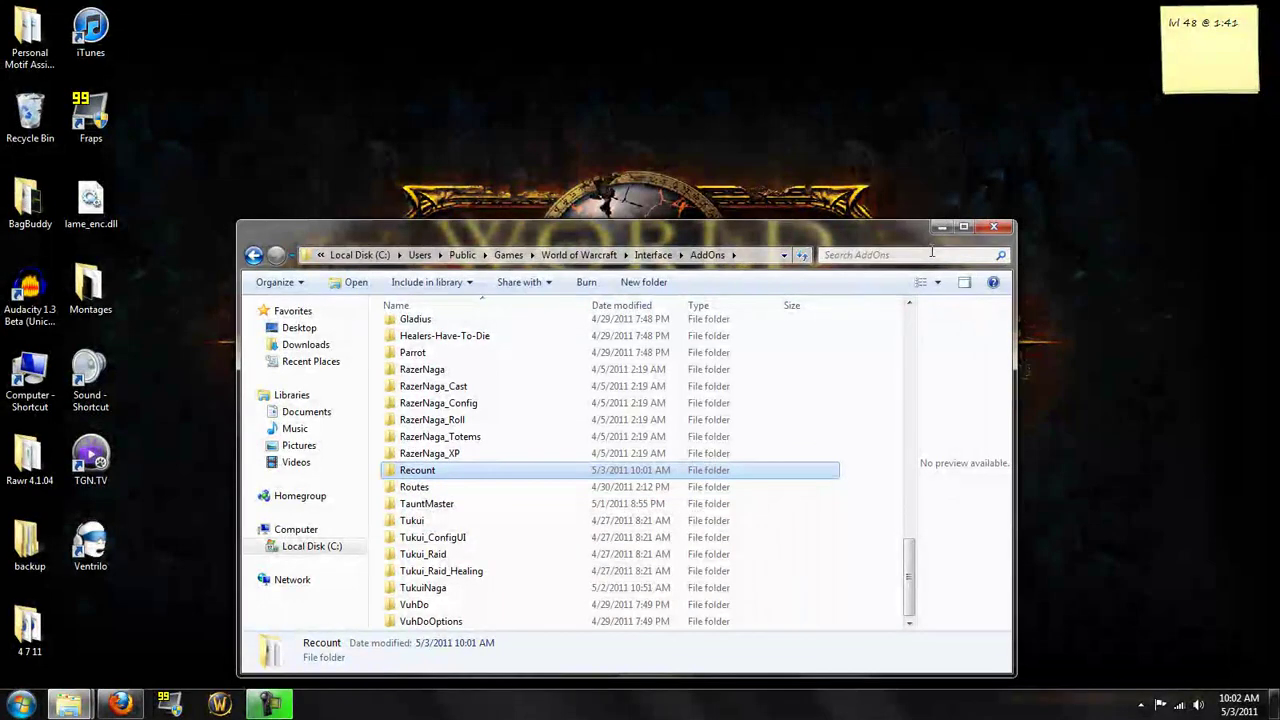
- Close the AddOns window, try Recount's 'Install w/ V4 client', then go to the Curse Client page
left_click(985, 228)
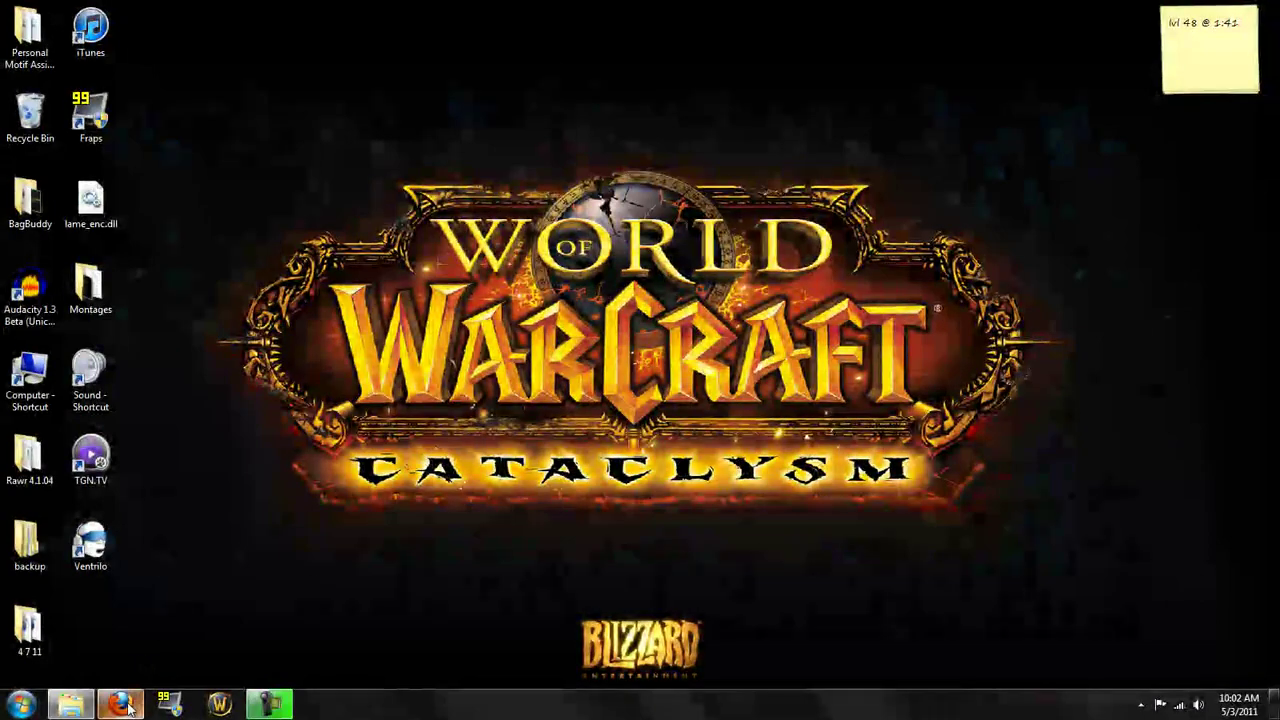
left_click(124, 705)
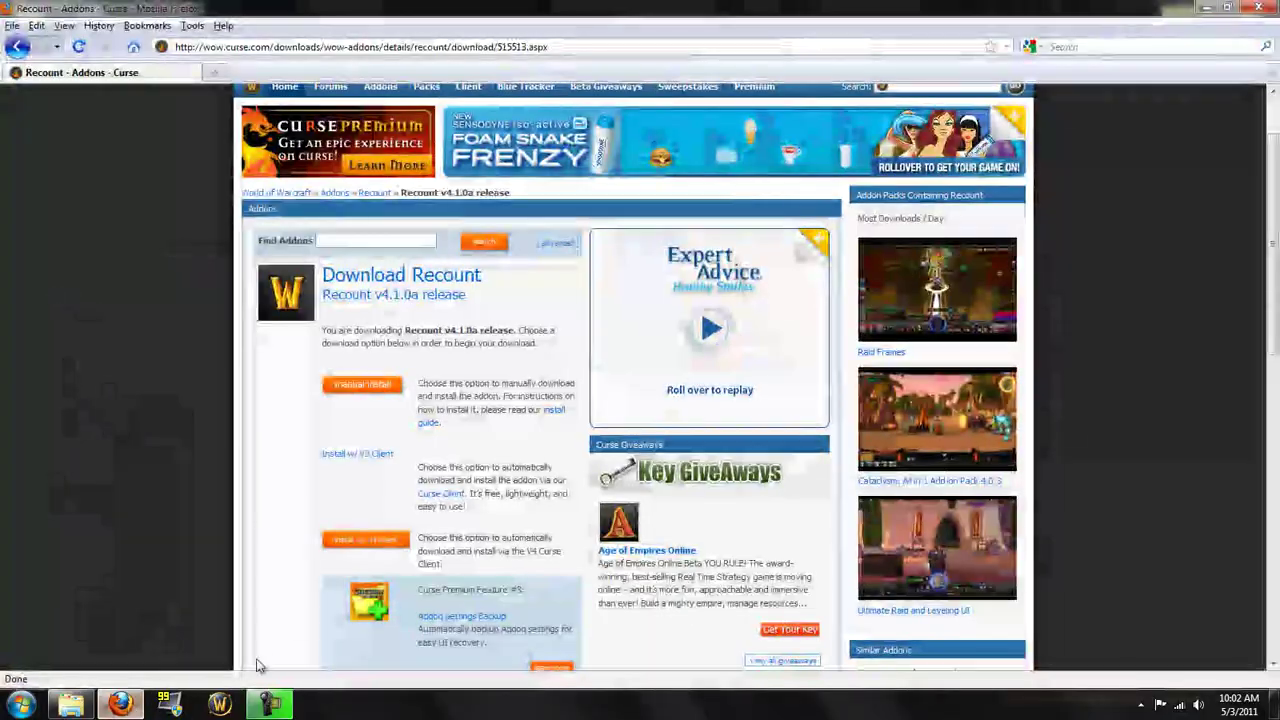
left_click(365, 541)
scroll(350, 450, "down", 3)
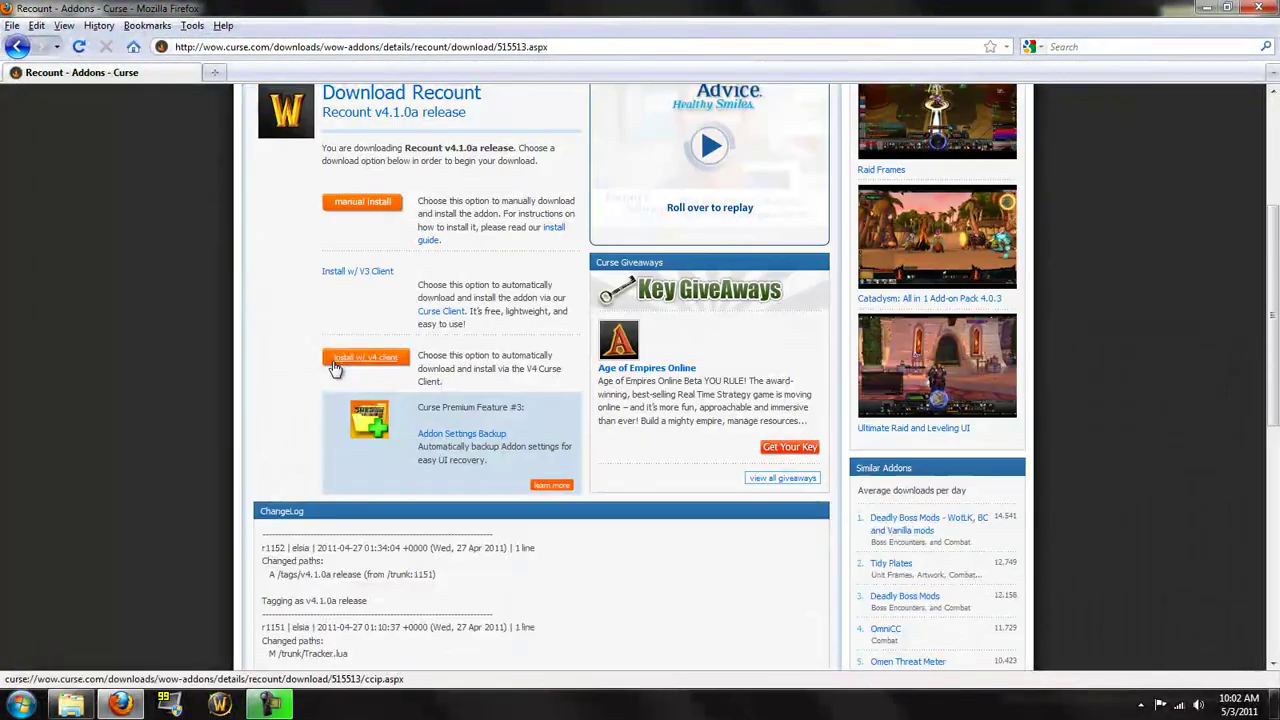
left_click(336, 368)
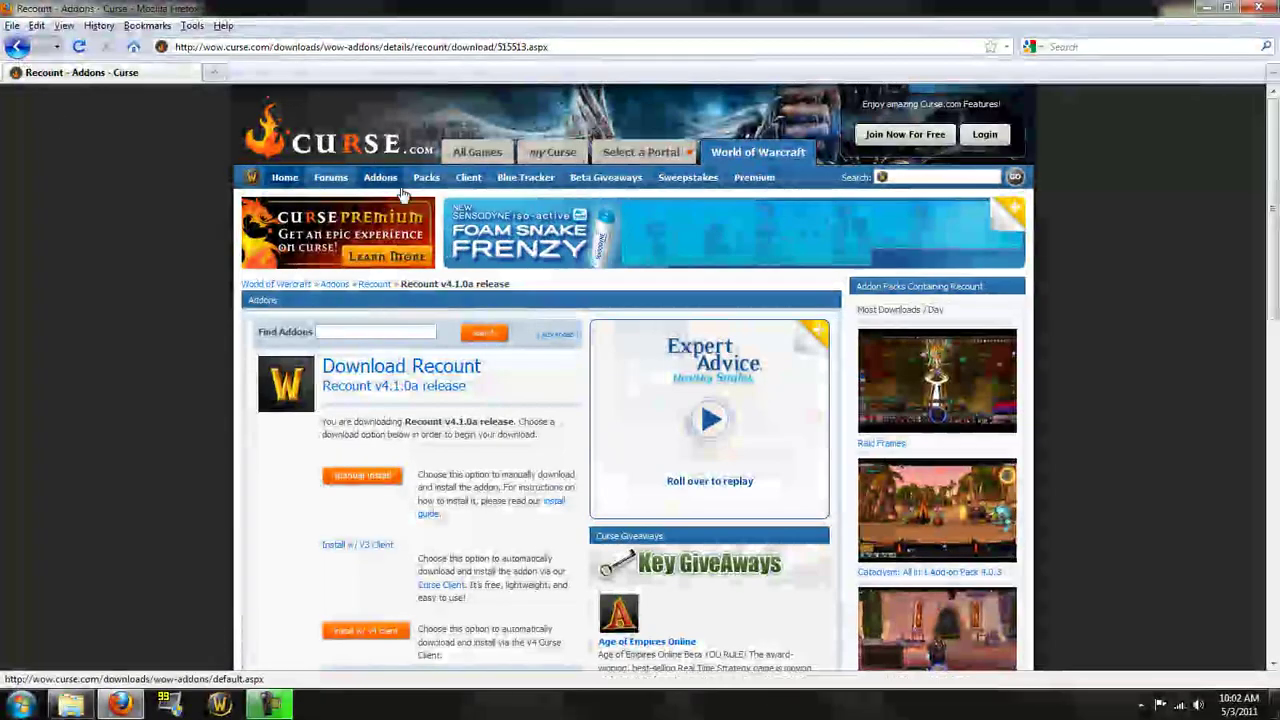
left_click(468, 177)
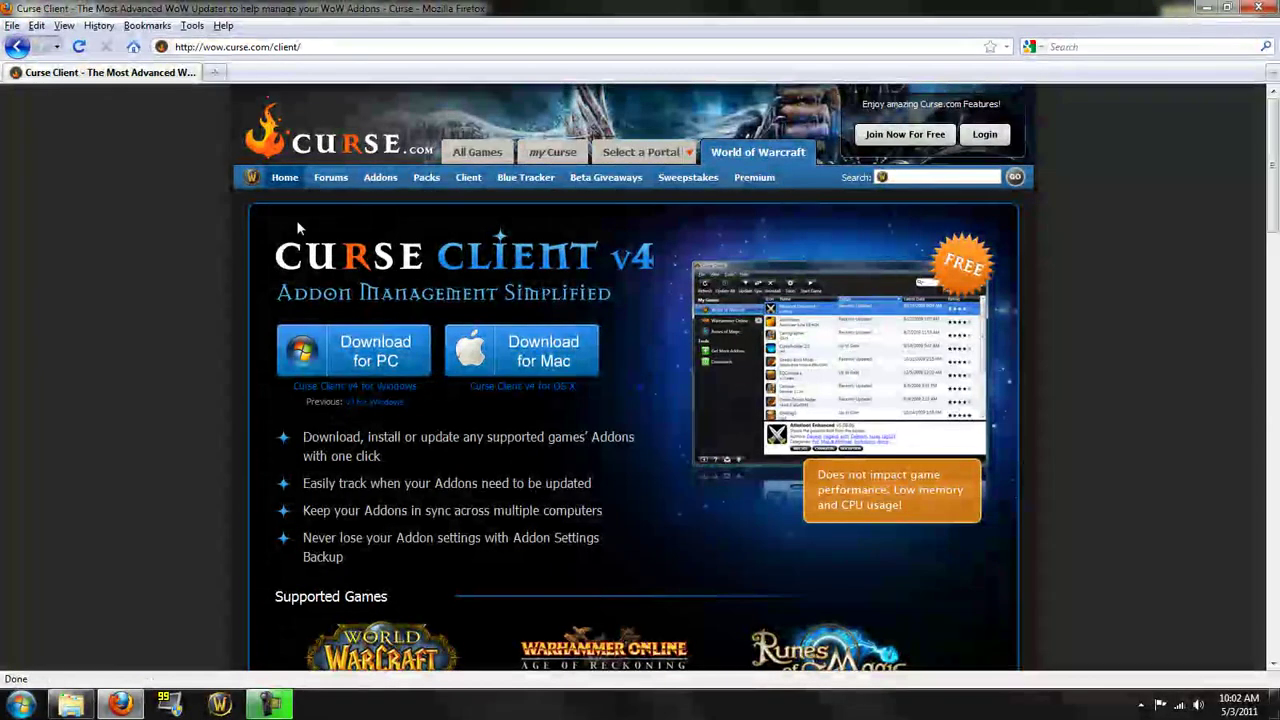
- Download and run the PC setup.exe, accept the .NET Framework license, and allow system changes
left_click(357, 363)
left_click(698, 335)
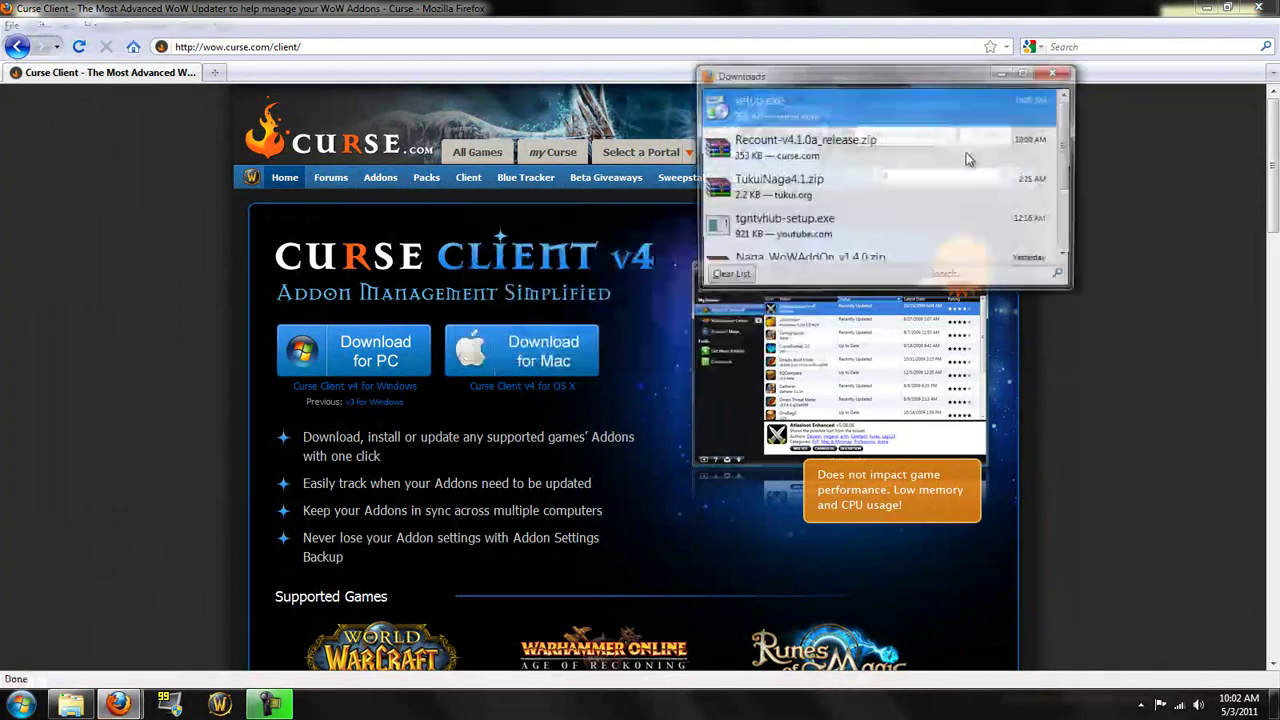
double_click(870, 106)
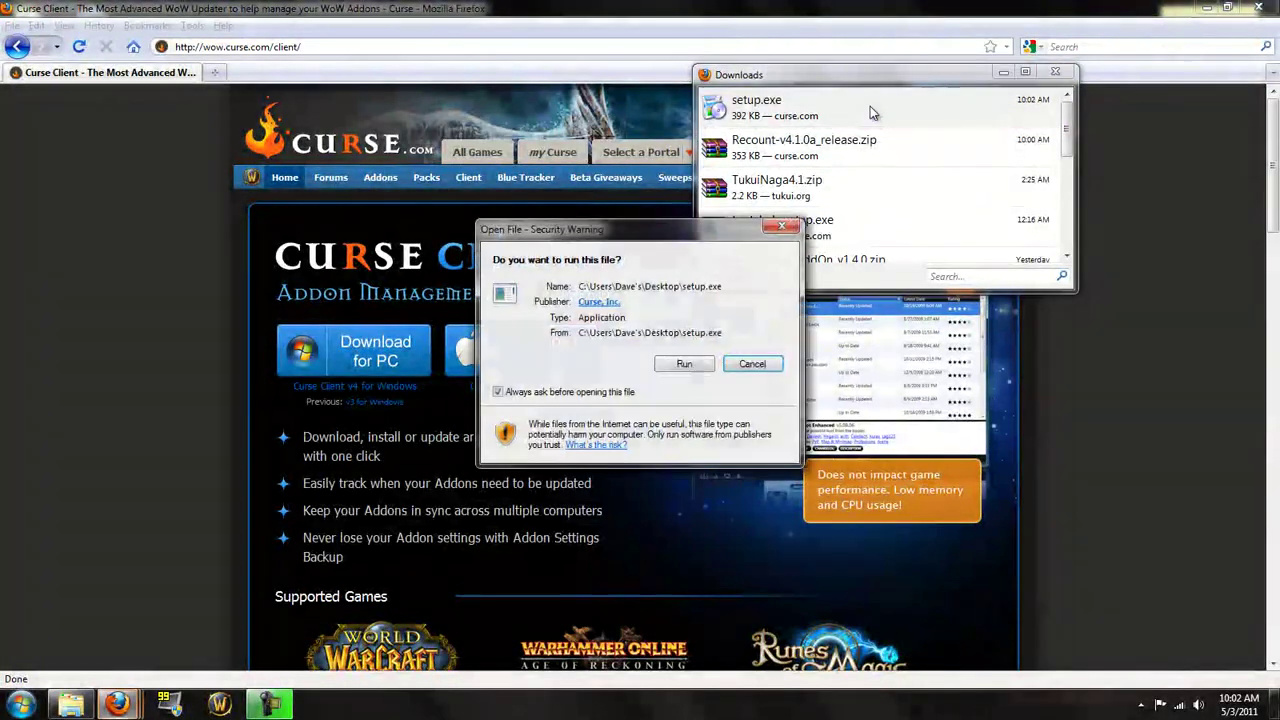
left_click(678, 366)
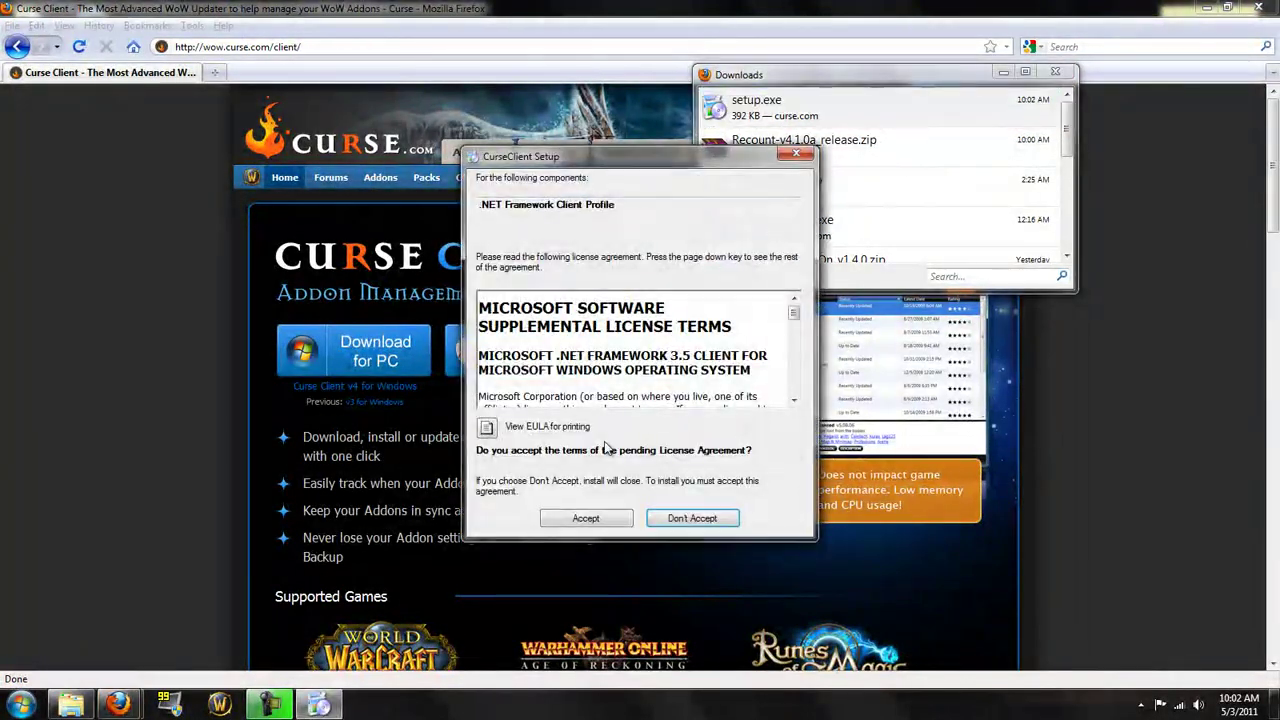
left_click(625, 520)
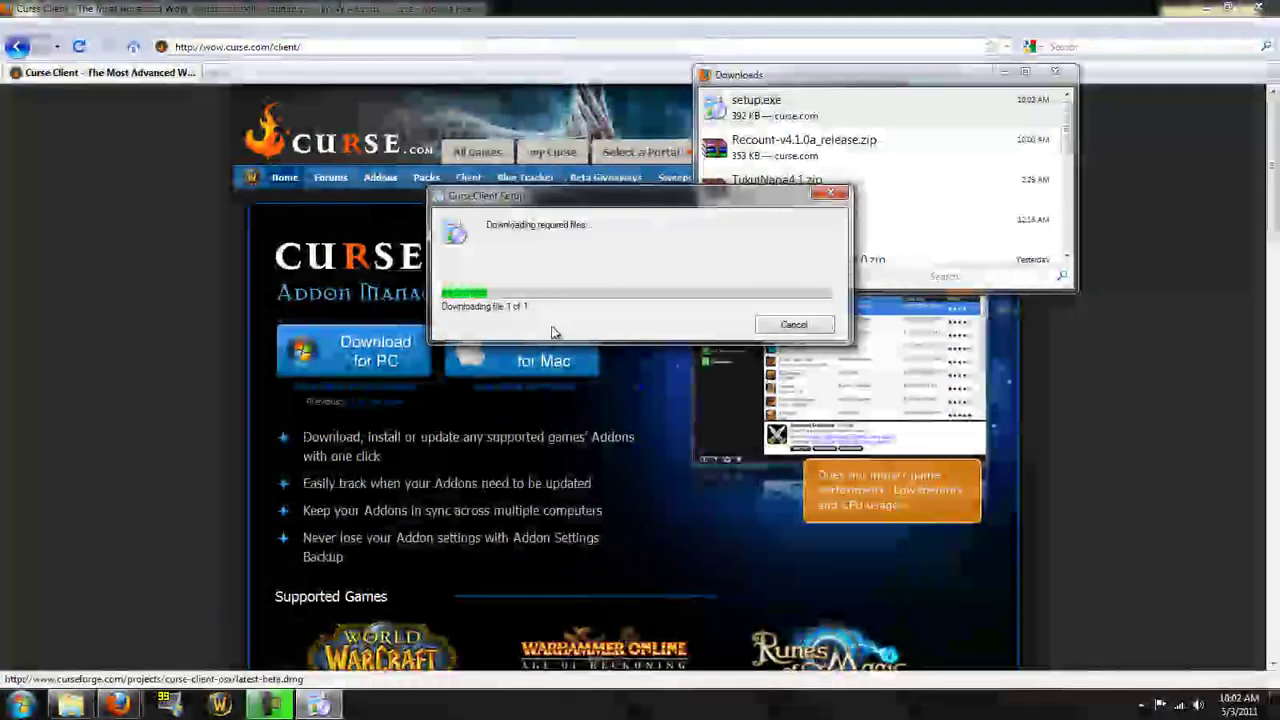
left_click(708, 366)
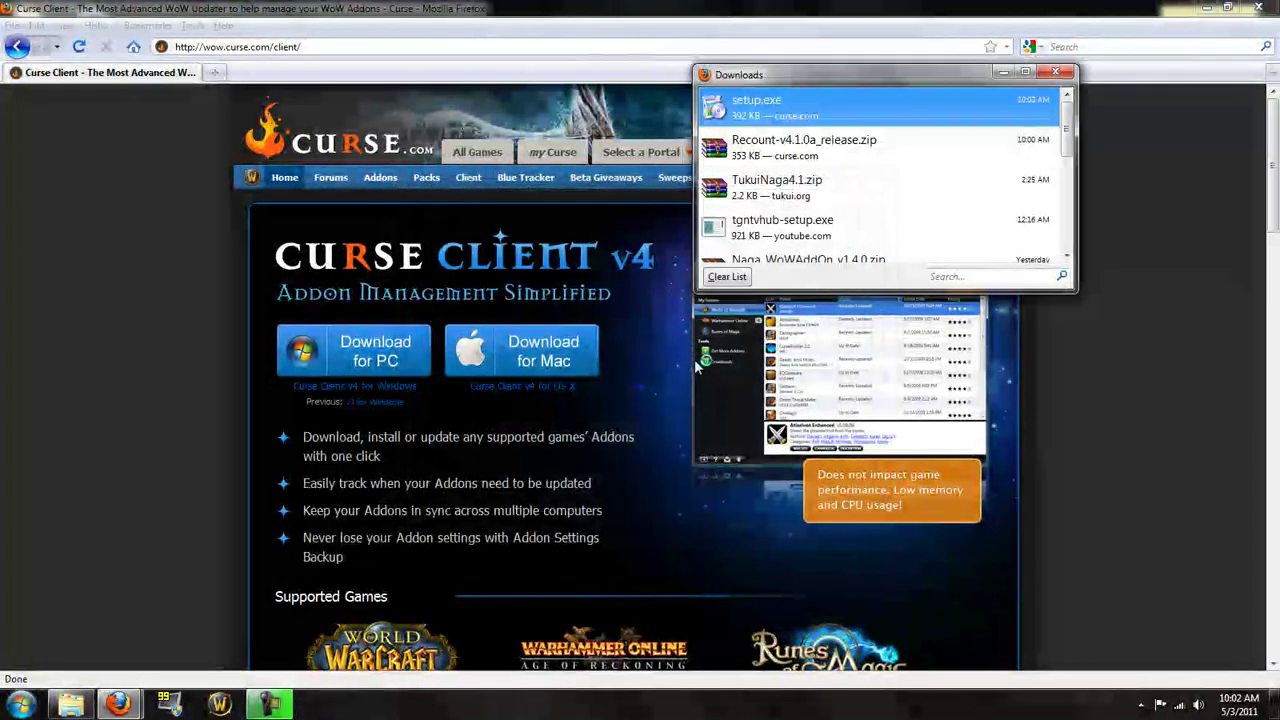
- Launch the newly installed Curse Client, then skim the curse.com/client page down to Supported Games and back
key("Return")
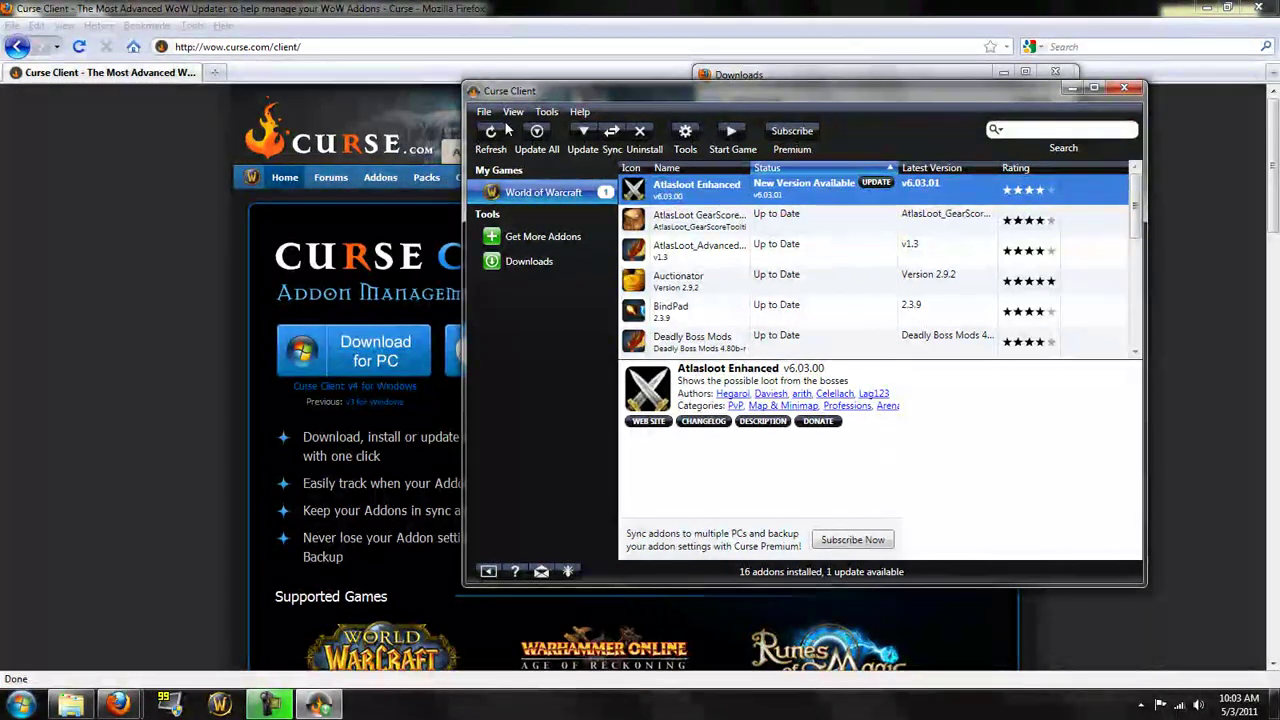
key("alt+Tab")
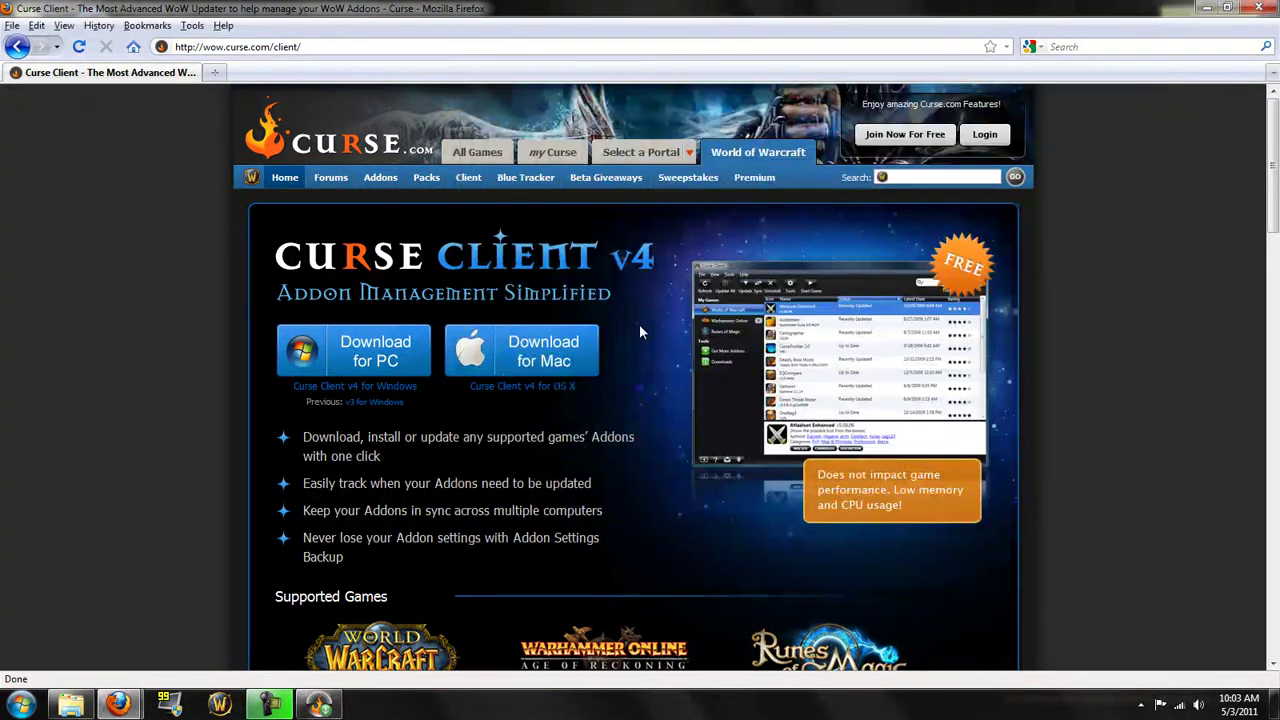
scroll(639, 324, "down", 3)
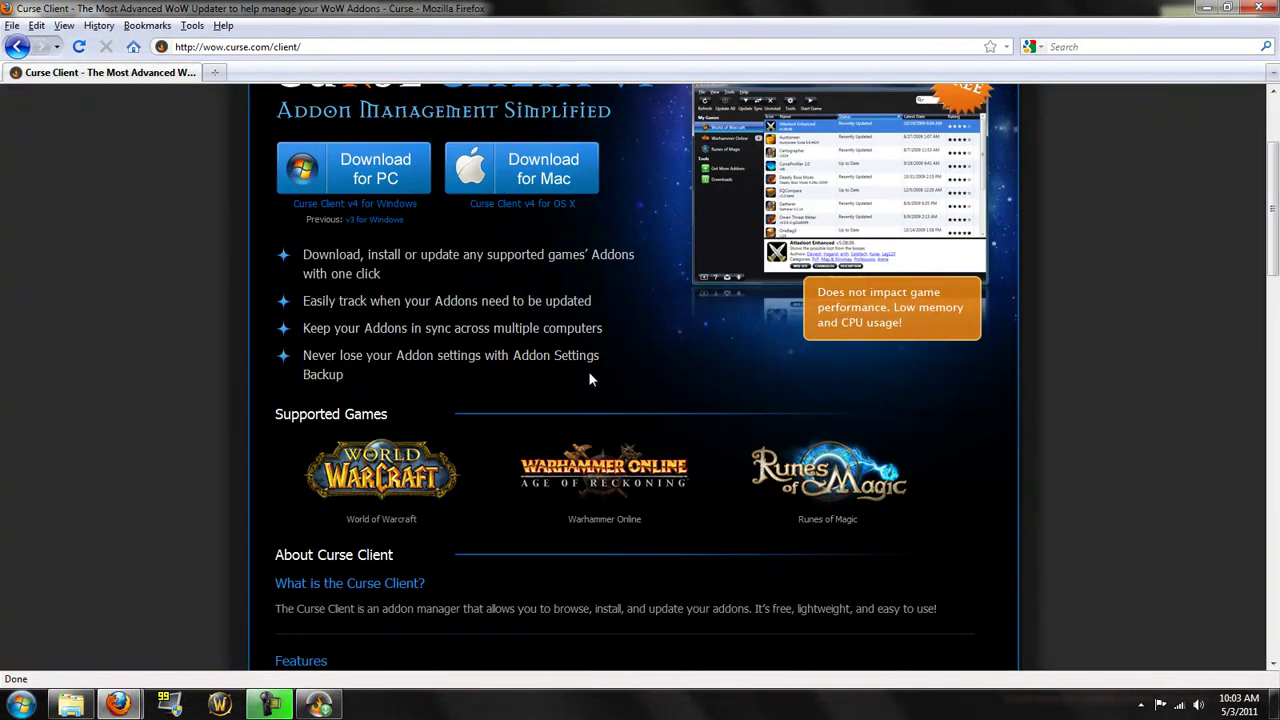
scroll(580, 376, "down", 2)
scroll(580, 376, "up", 2)
- Search the Get More Addons catalog for 'Gathermate', then return to the 16 installed World of Warcraft addons
left_click(320, 705)
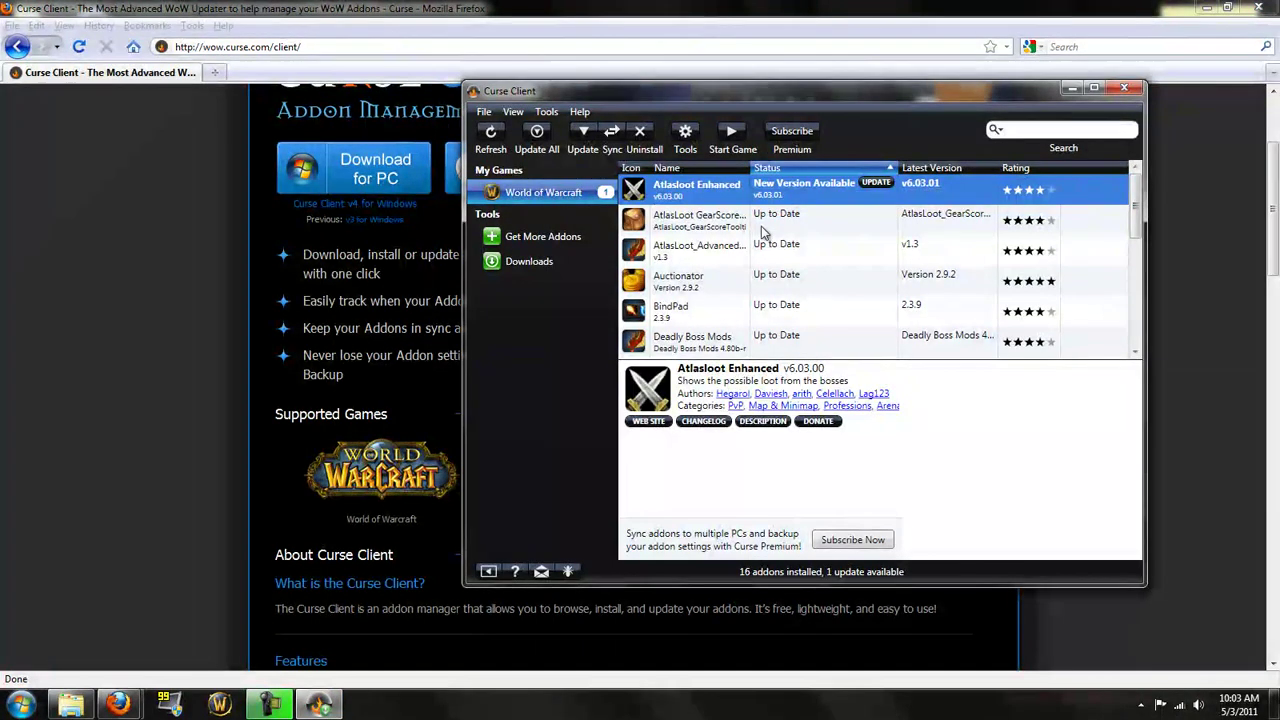
scroll(1086, 263, "down", 4)
scroll(800, 280, "up", 5)
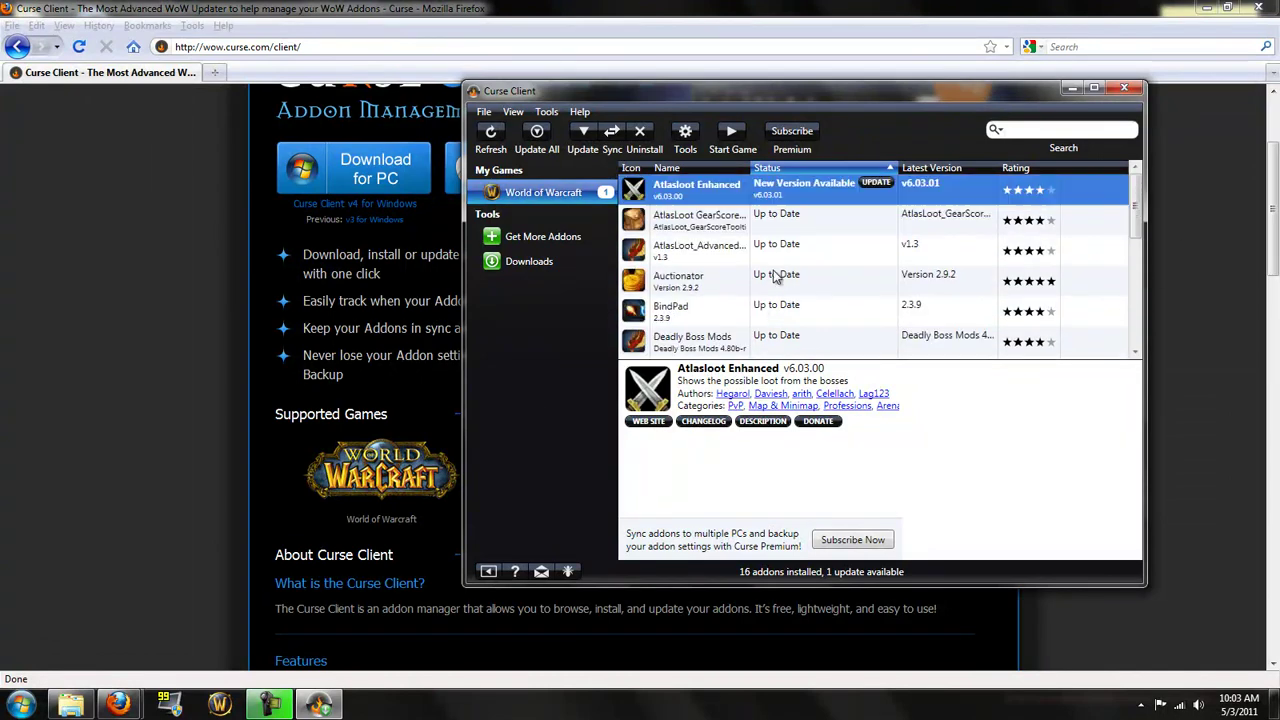
left_click(553, 238)
left_click(1075, 128)
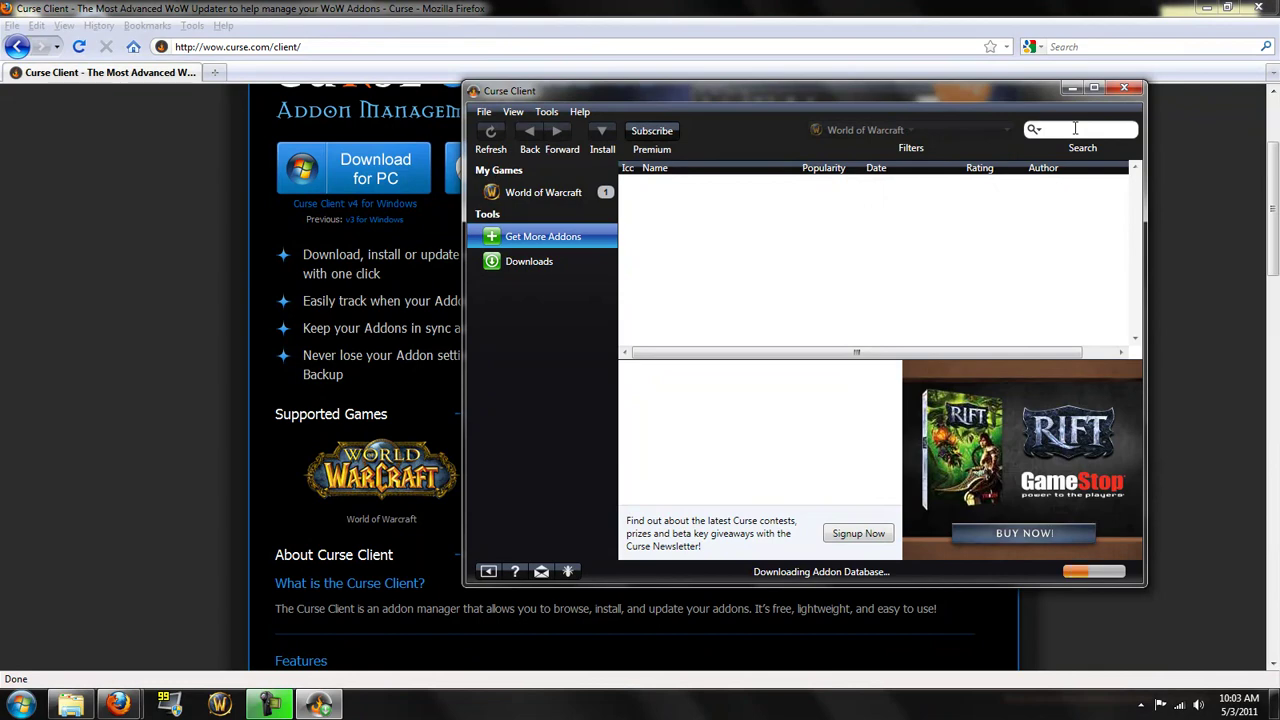
type("Gathermate")
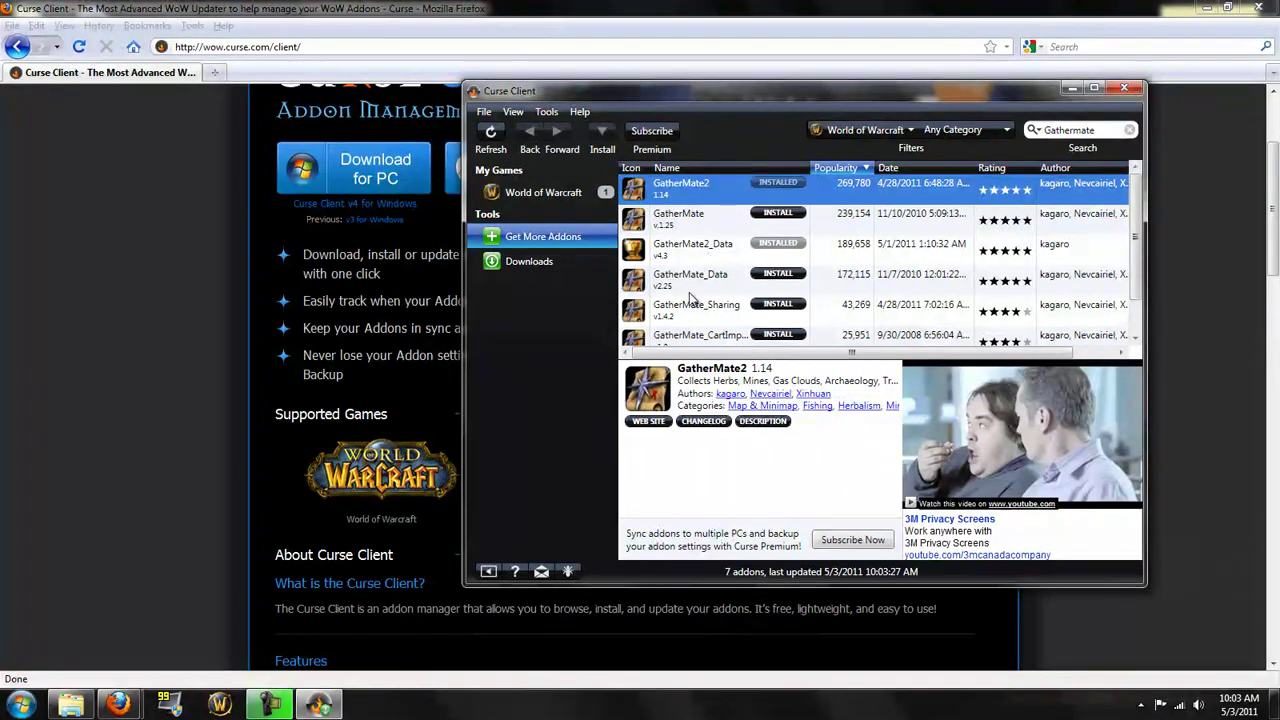
left_click(560, 192)
left_click(1040, 130)
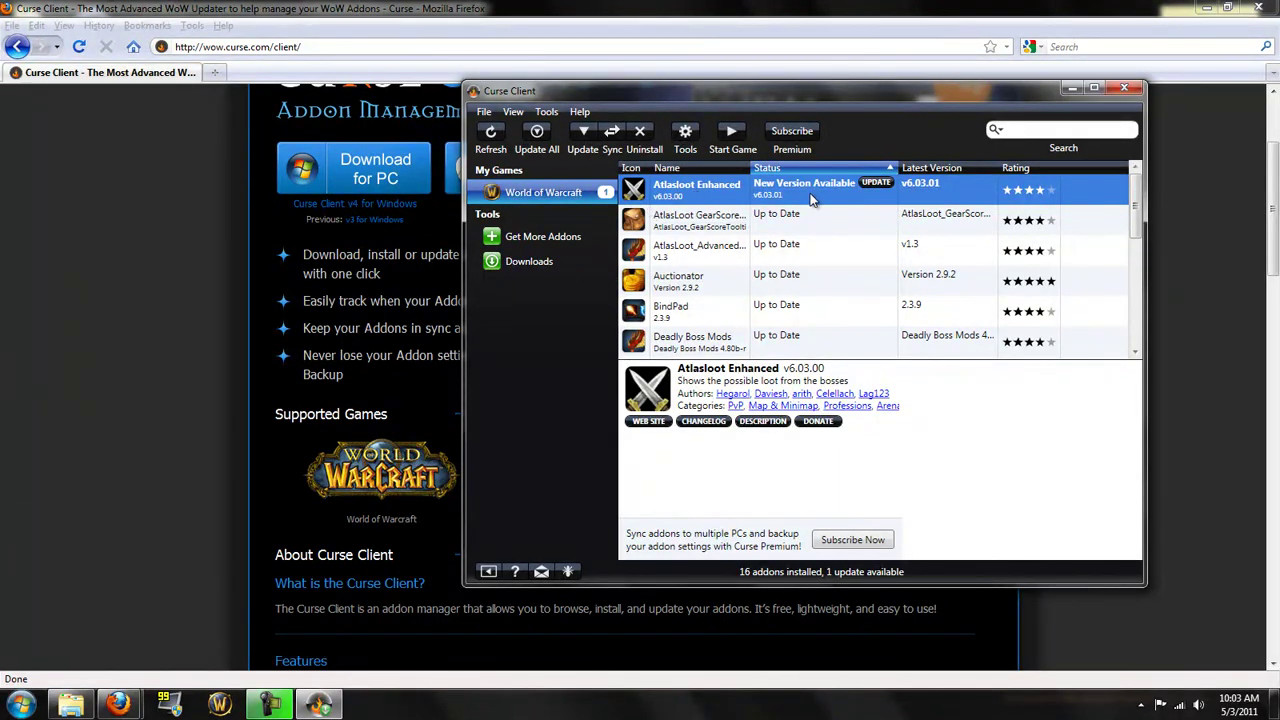
- Update AtlasLoot Enhanced to v6.03.01 and scroll the list to confirm the other addons are Up to Date
left_click(866, 184)
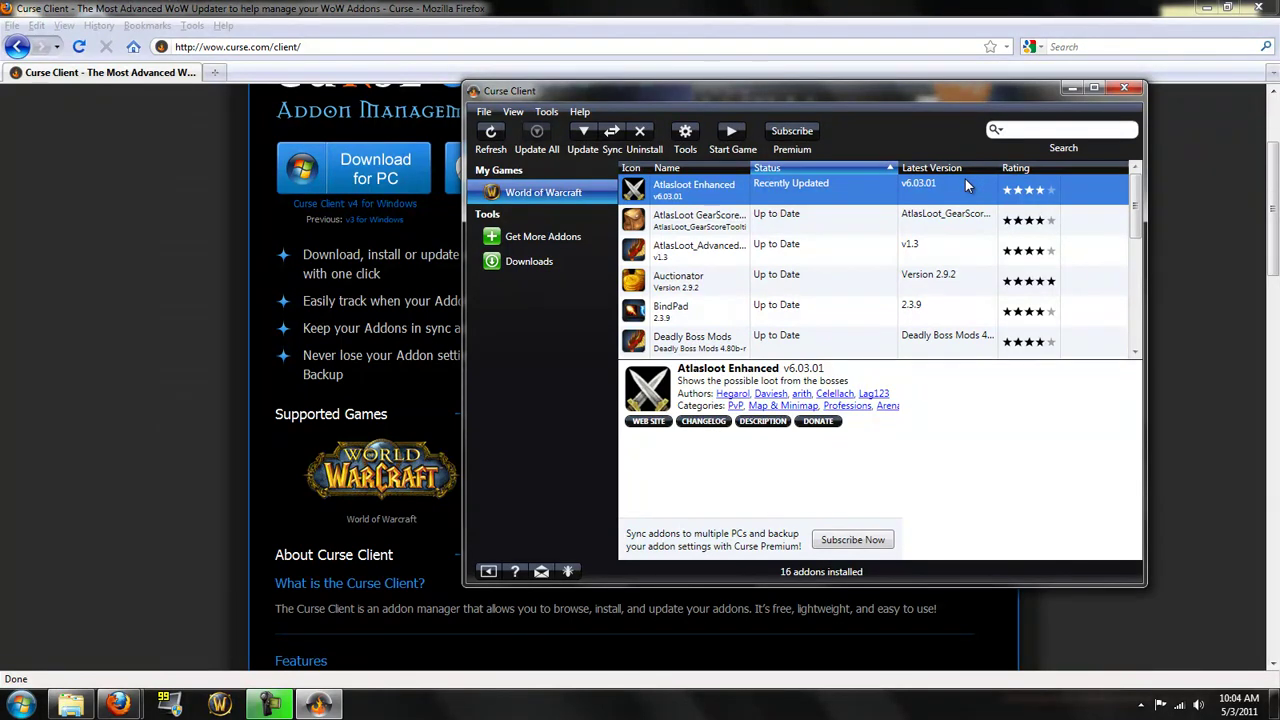
scroll(985, 222, "down", 1)
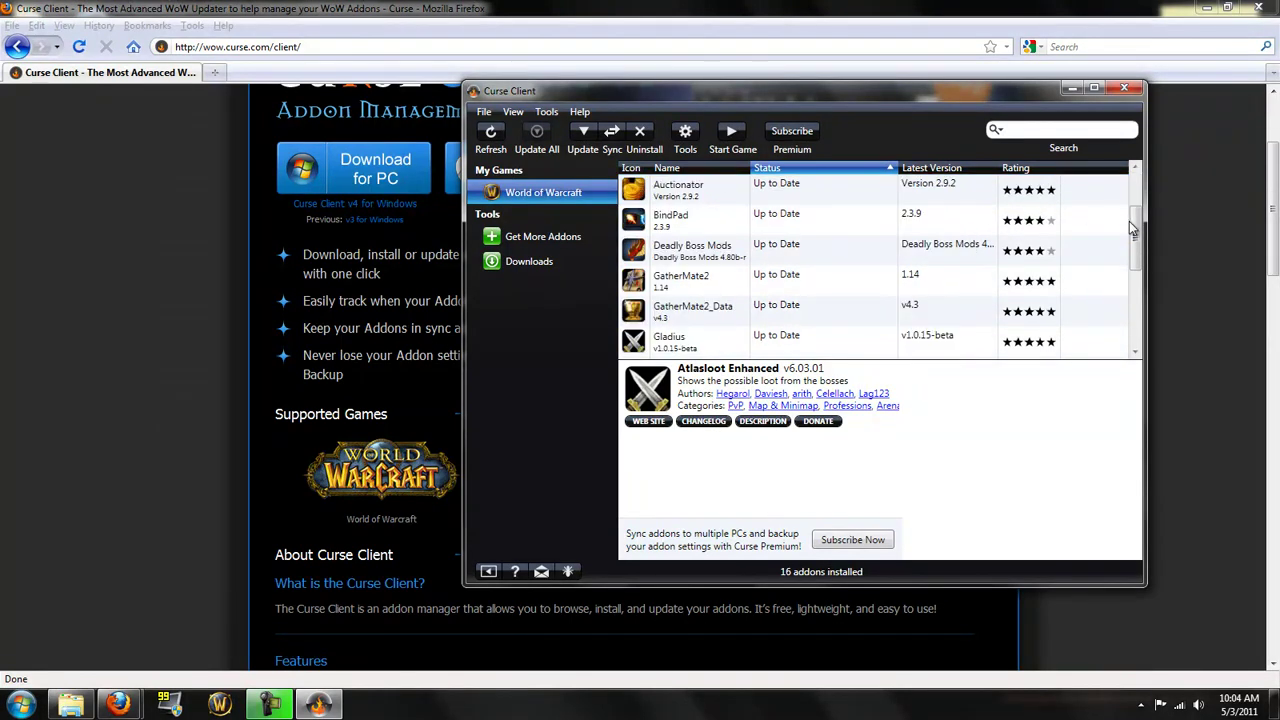
scroll(1132, 228, "down", 3)
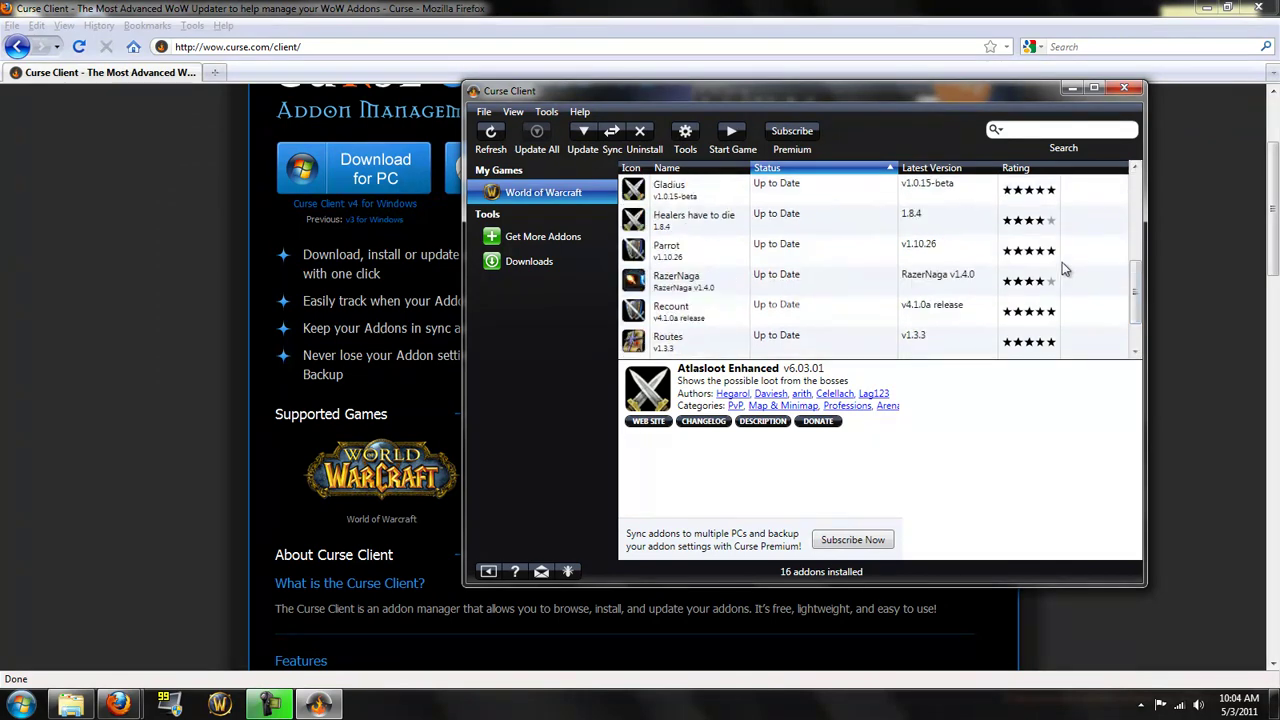
scroll(1085, 262, "up", 1)
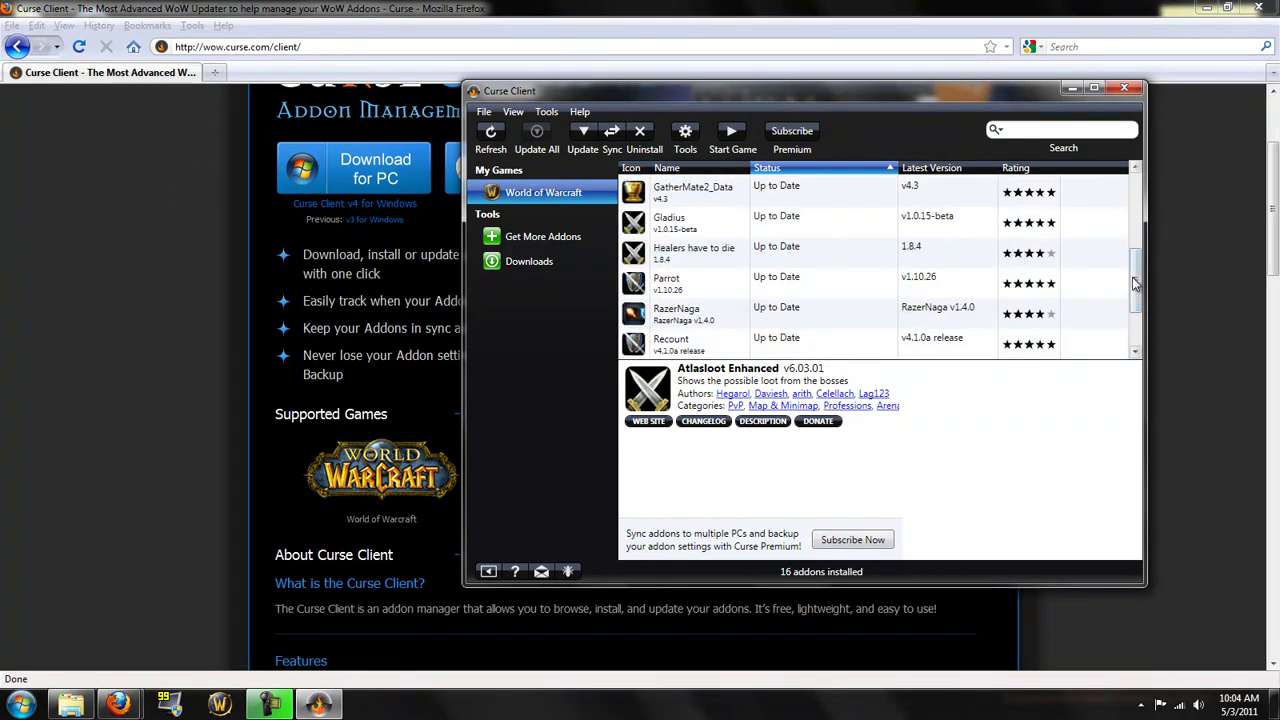
left_click_drag(1134, 284, 1143, 254)
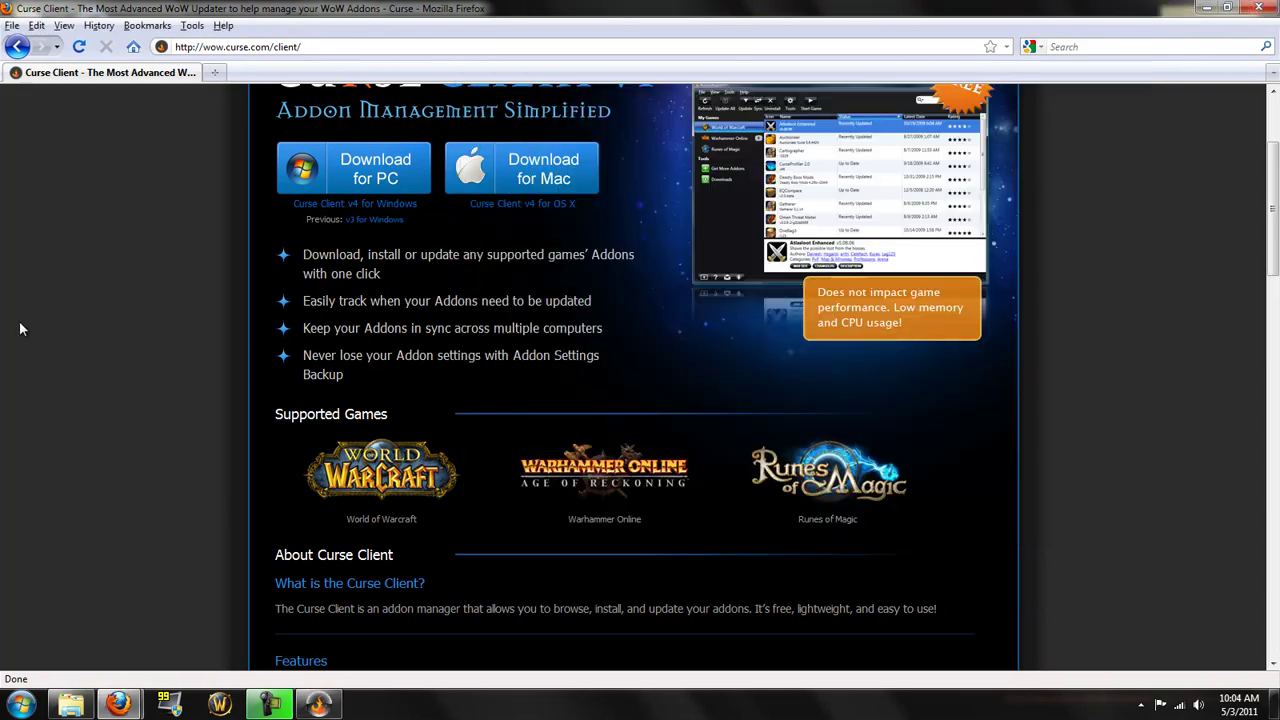
- Scroll the curse.com/client page to the Features, Premium vs. Non-Premium and Operating systems sections
scroll(19, 321, "up", 3)
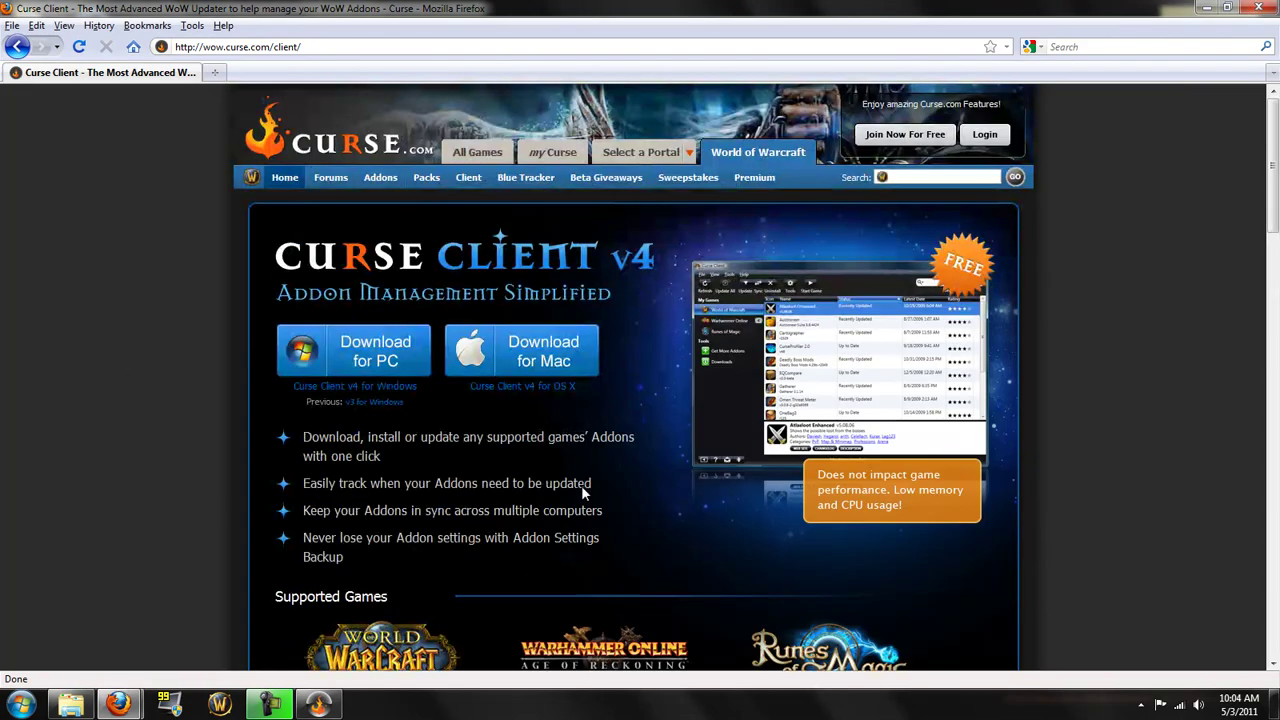
scroll(523, 512, "down", 5)
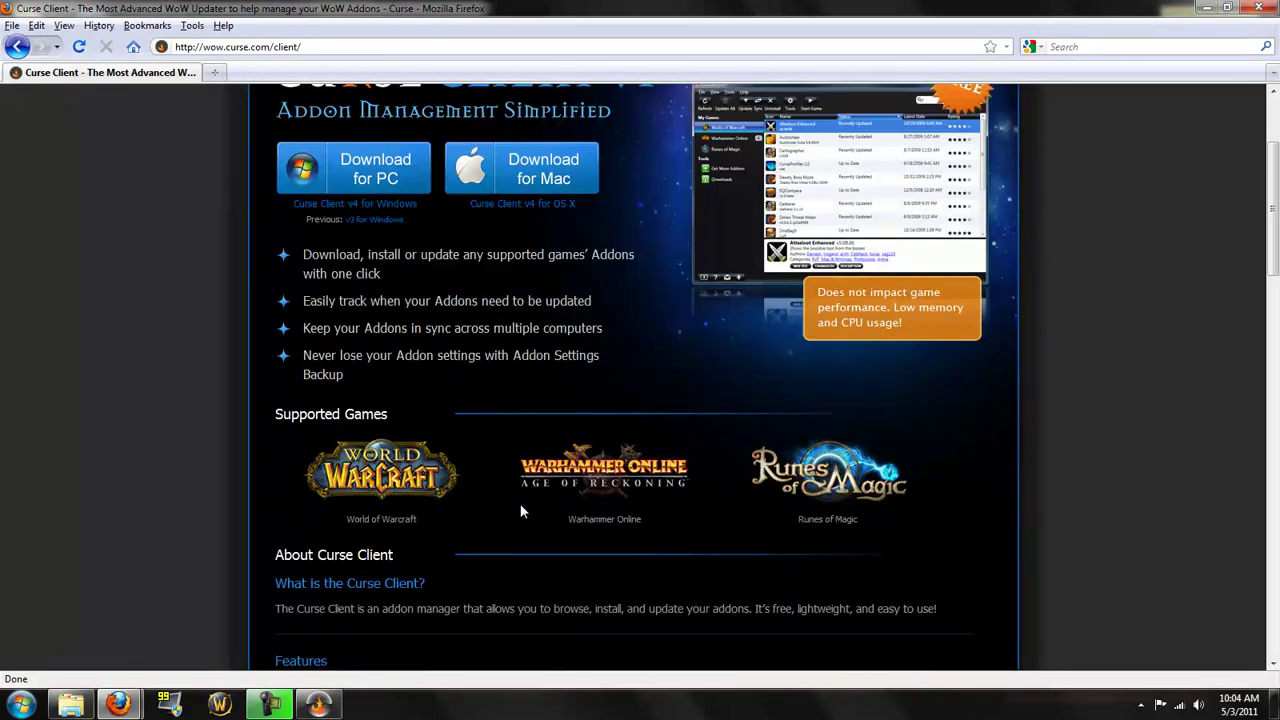
scroll(367, 463, "down", 6)
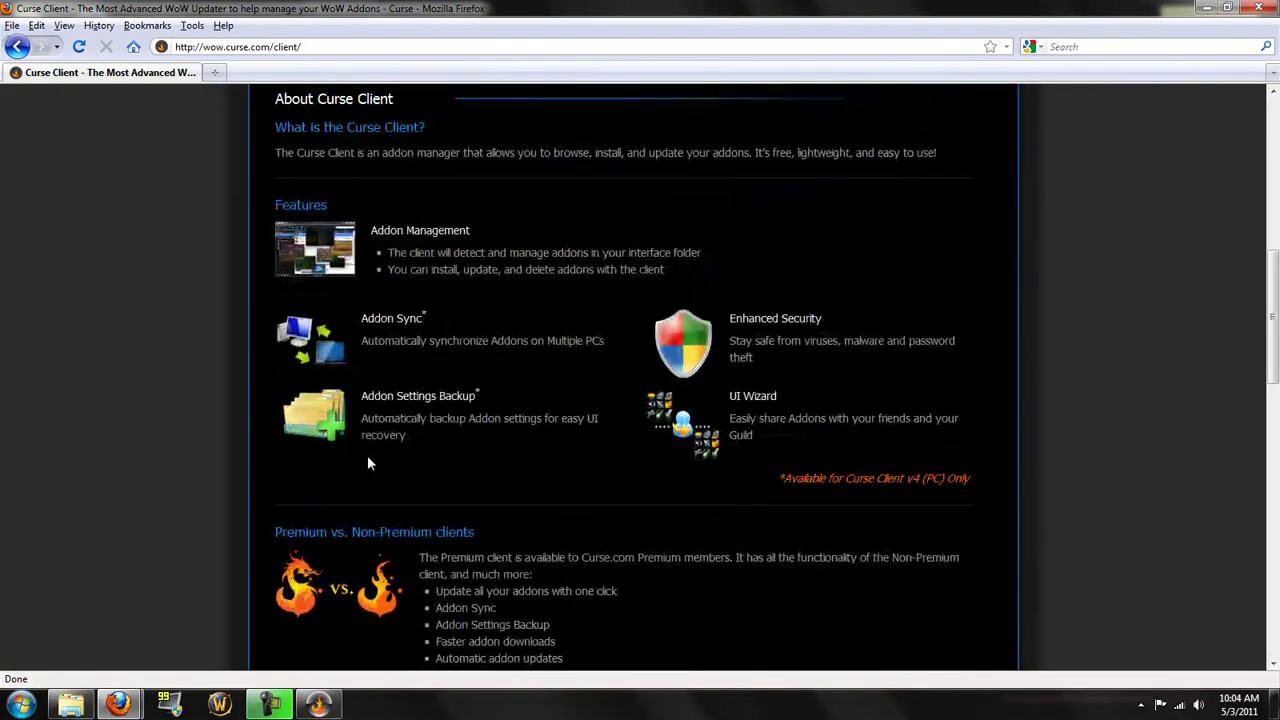
scroll(362, 478, "up", 3)
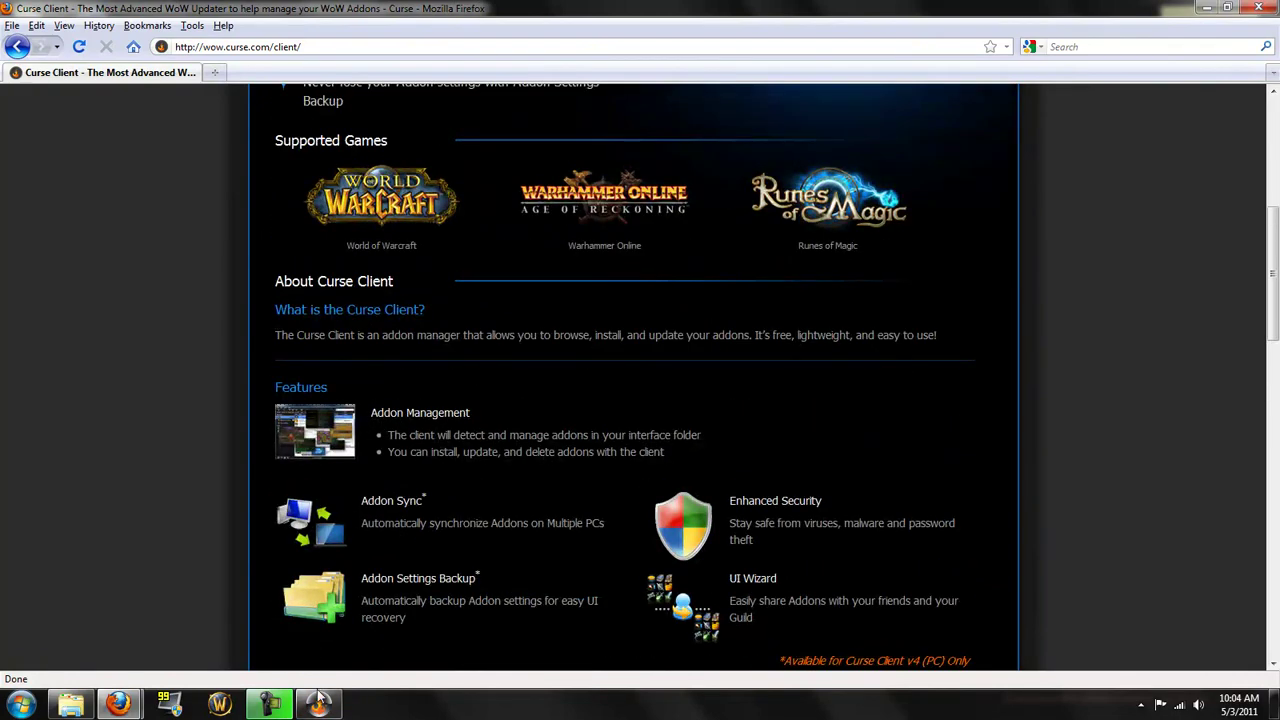
scroll(355, 545, "down", 5)
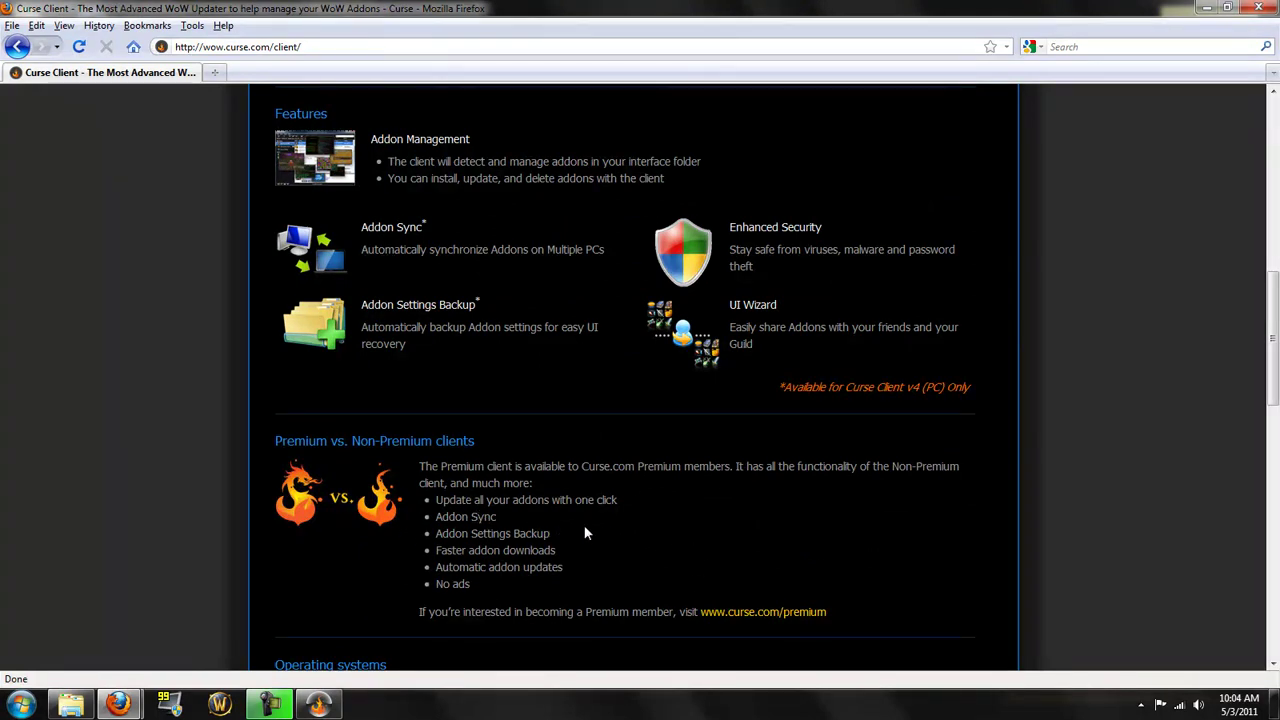
scroll(586, 527, "down", 2)
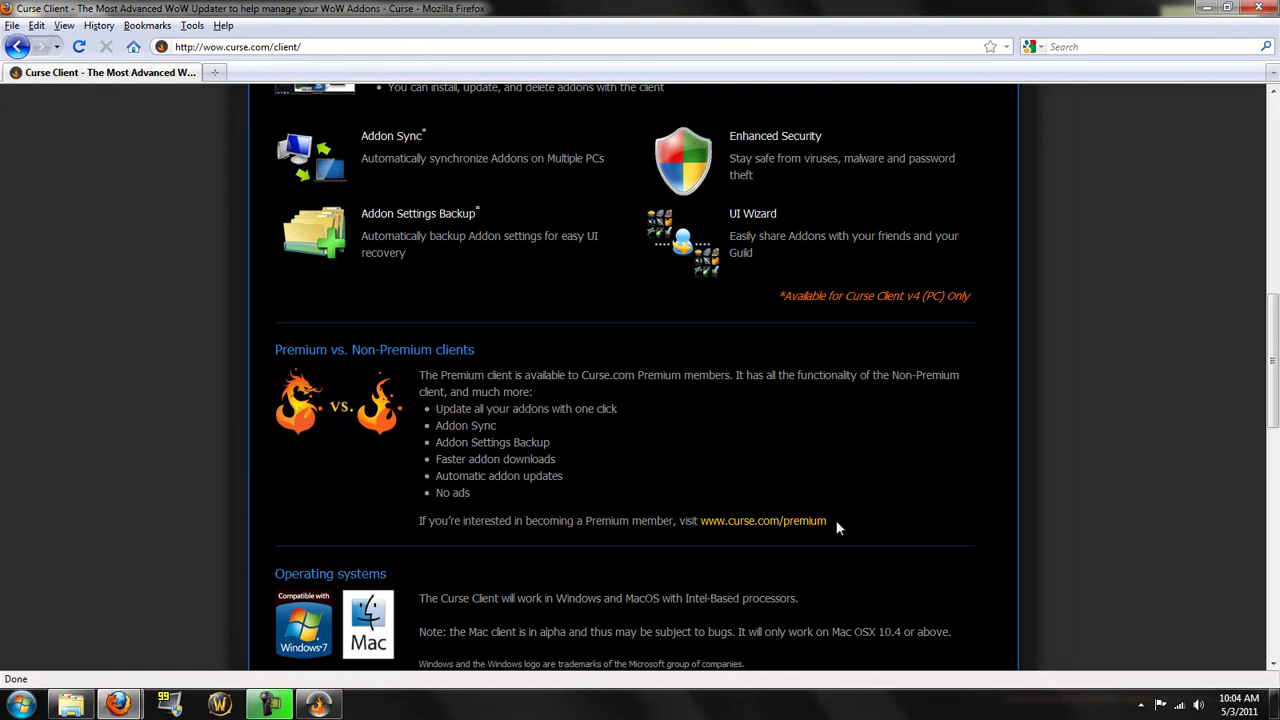
- Bring Curse Client to the front, move it right and back to centre, and scroll its addon list to the top
left_click(316, 704)
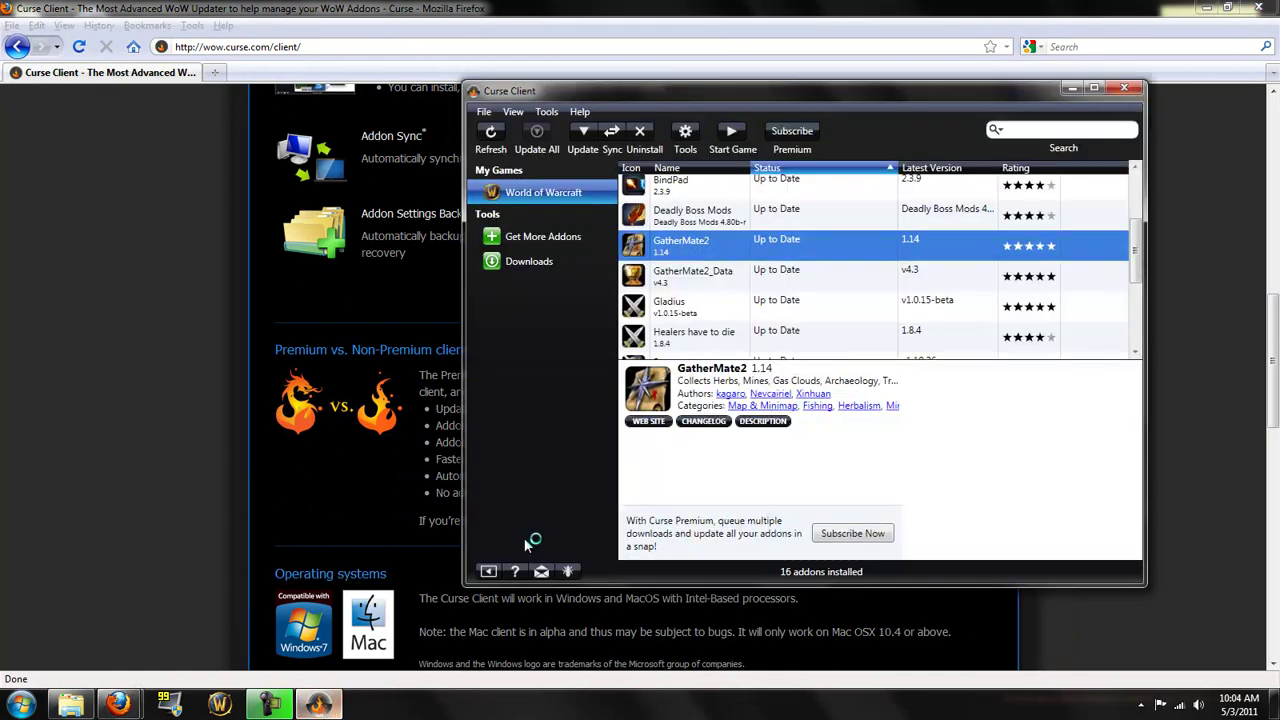
left_click_drag(836, 92, 1106, 73)
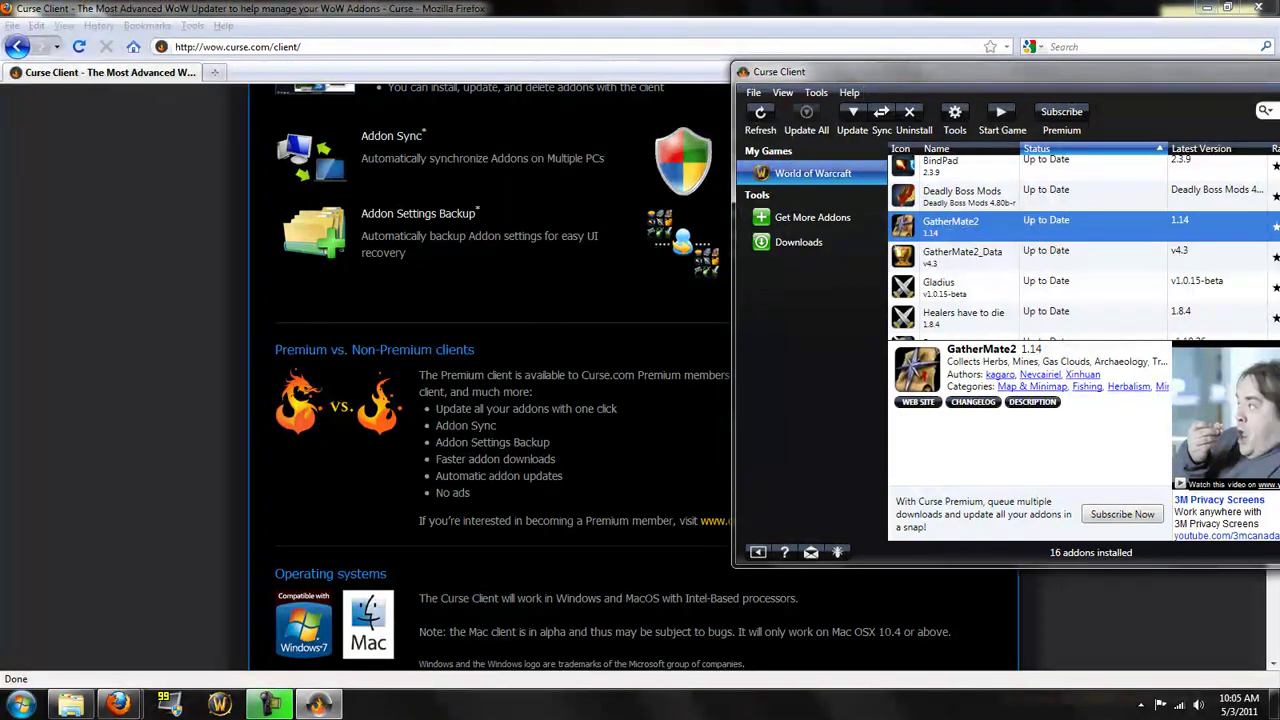
left_click_drag(1182, 71, 794, 49)
scroll(783, 160, "down", 3)
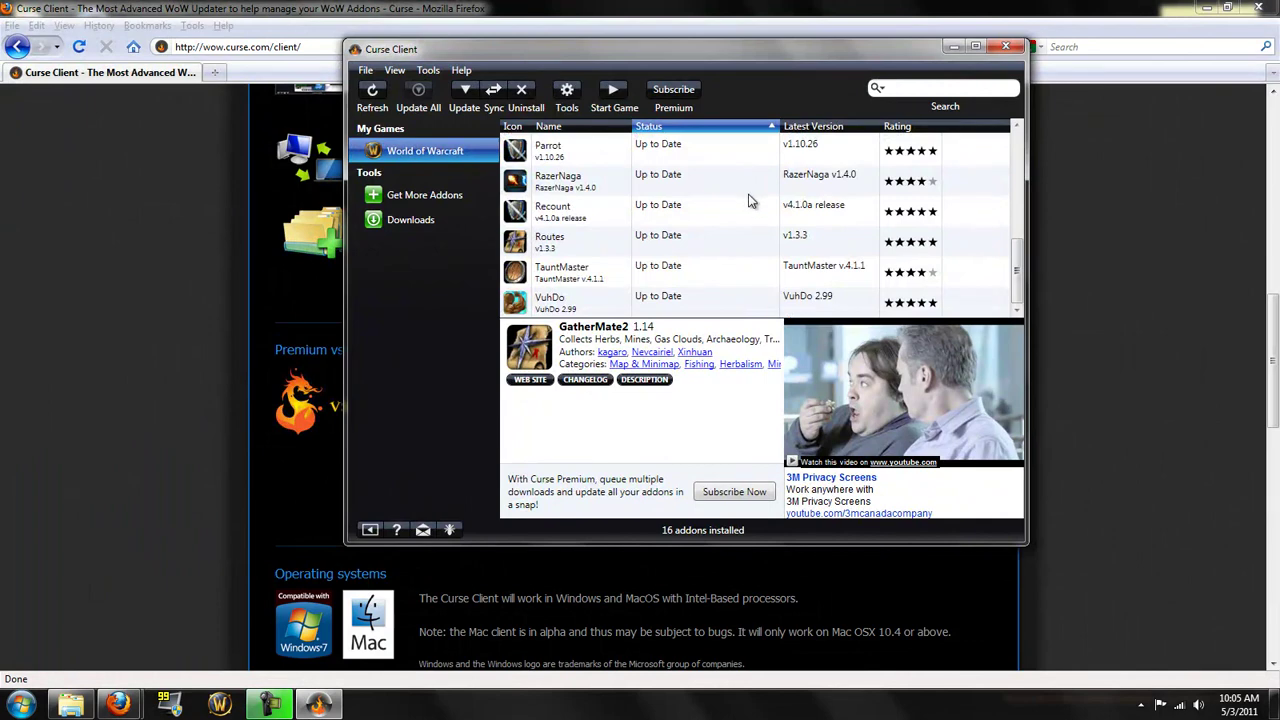
scroll(750, 200, "up", 4)
scroll(733, 201, "up", 1)
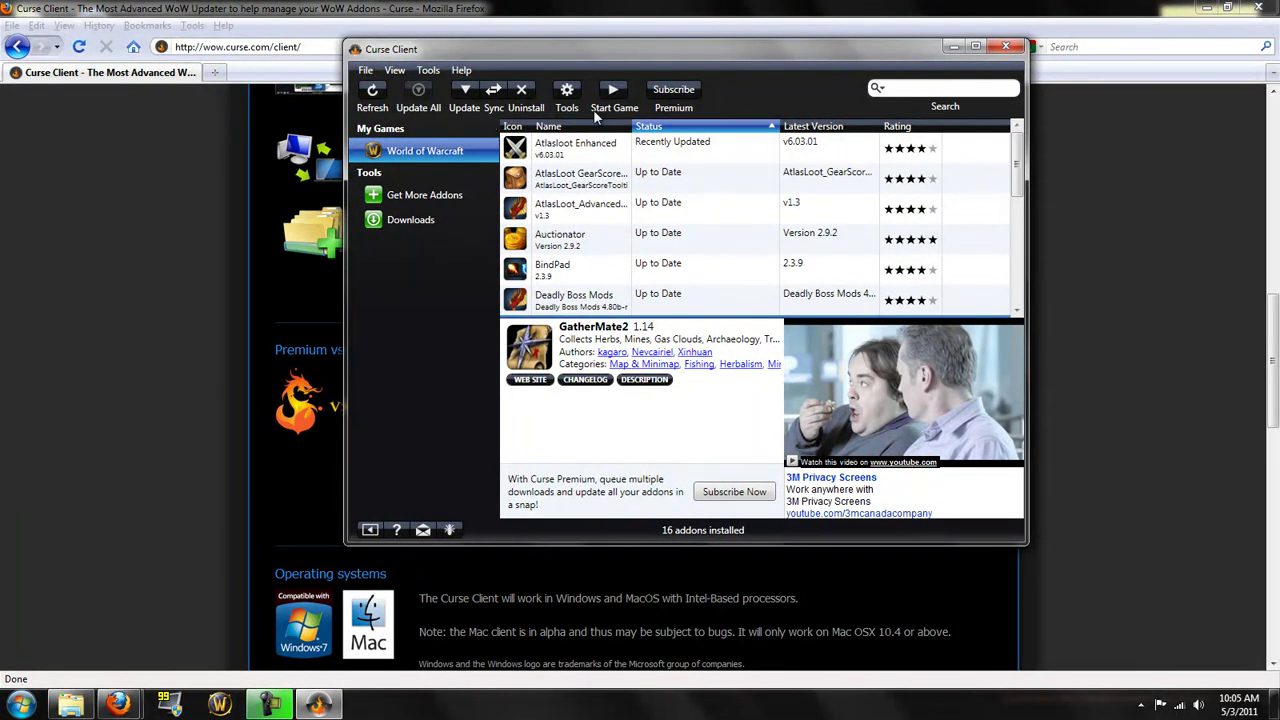
- Start World of Warcraft from Curse Client so the v4.1.0.13914 launcher opens and applies updates
left_click(615, 90)
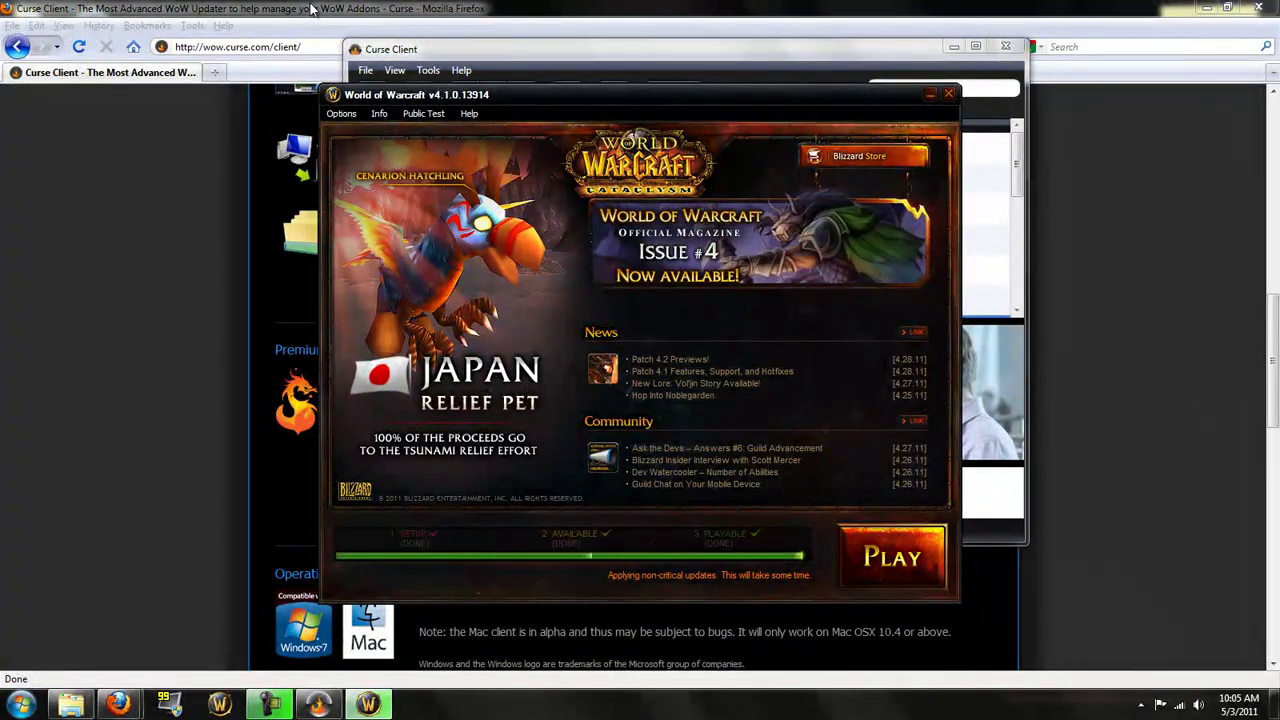
mouse_move(274, 712)
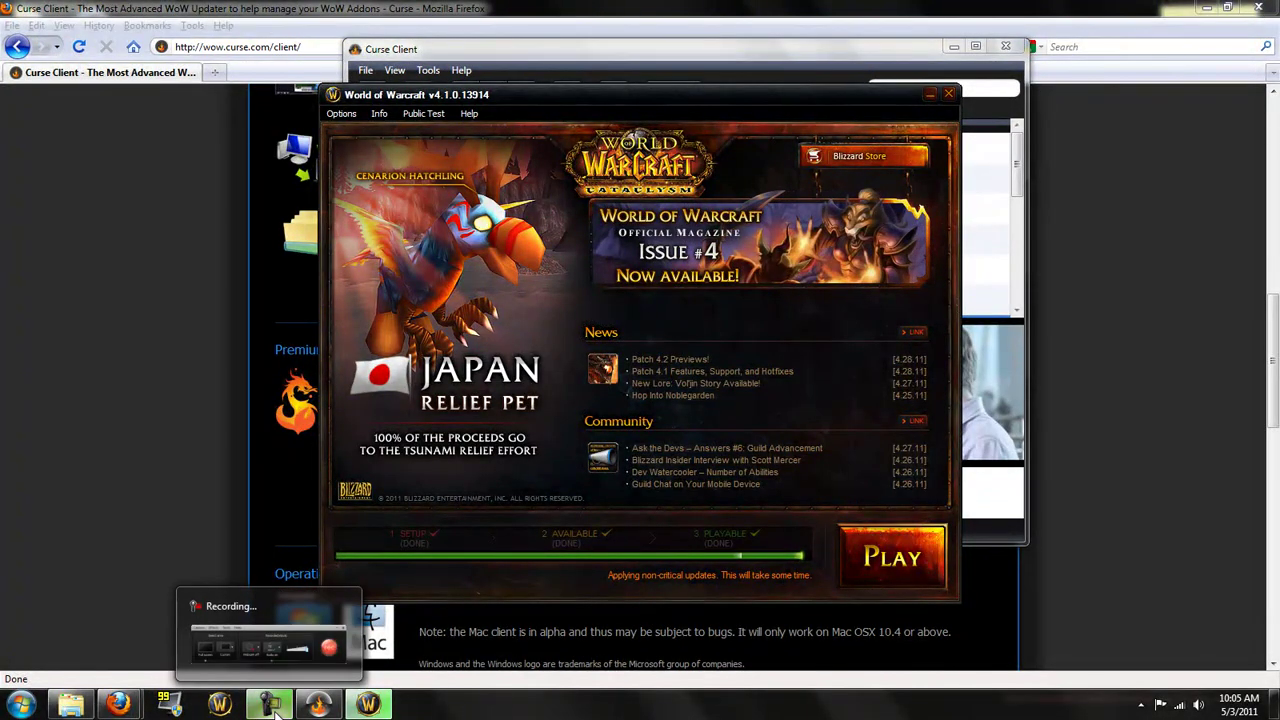